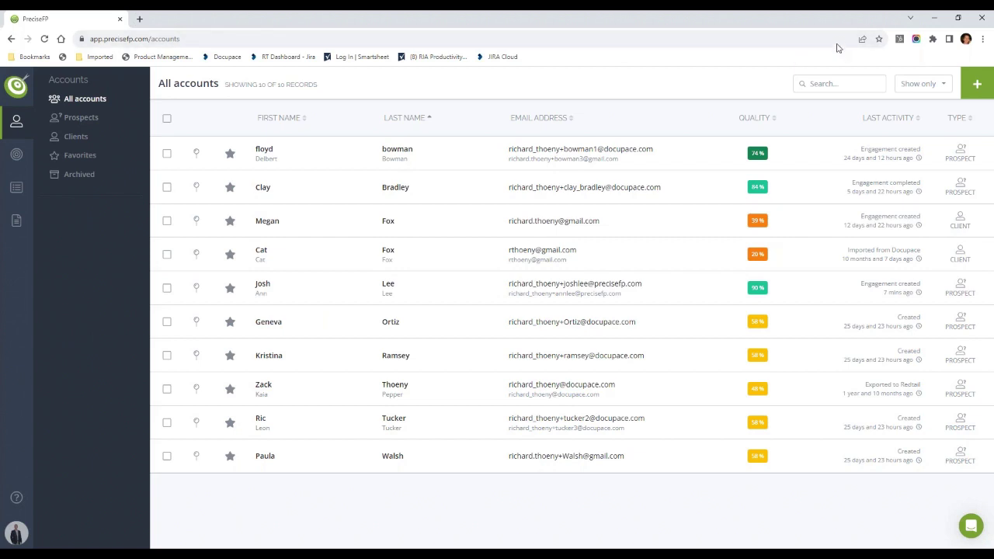
Step: Open the couple's prospect account with 90% quality and start a form engagement using the RightCapital optimized Financial Fact Finder template
left_click(293, 298)
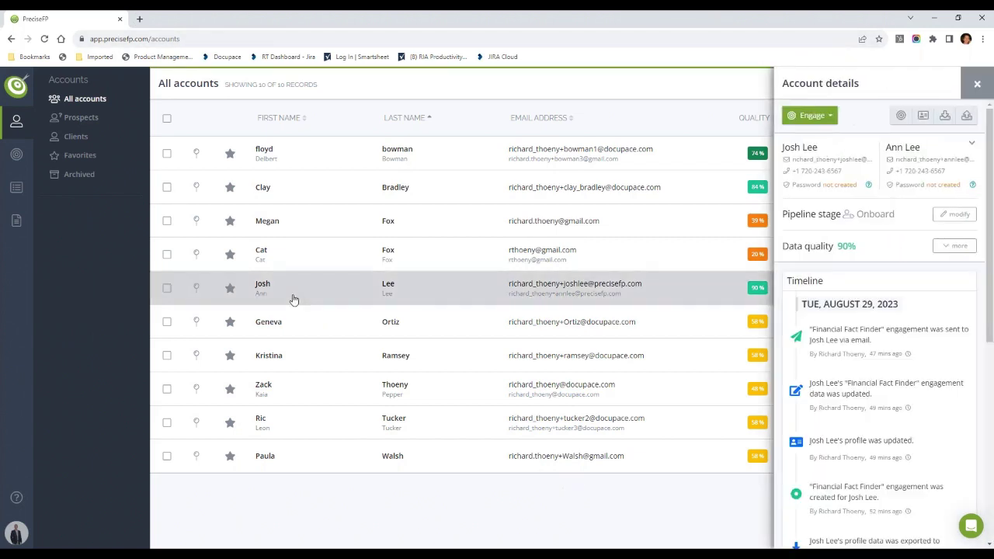
left_click(815, 116)
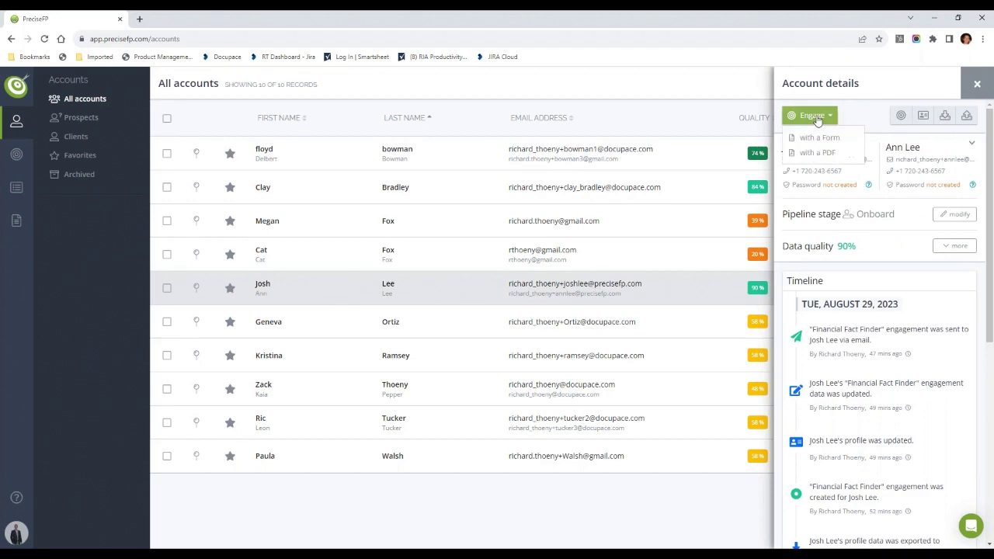
left_click(821, 137)
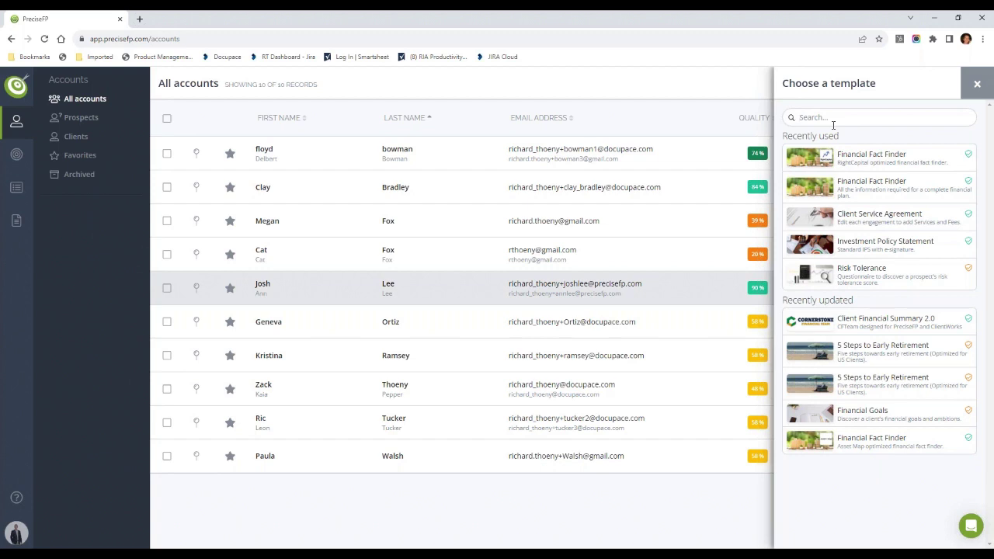
left_click(858, 160)
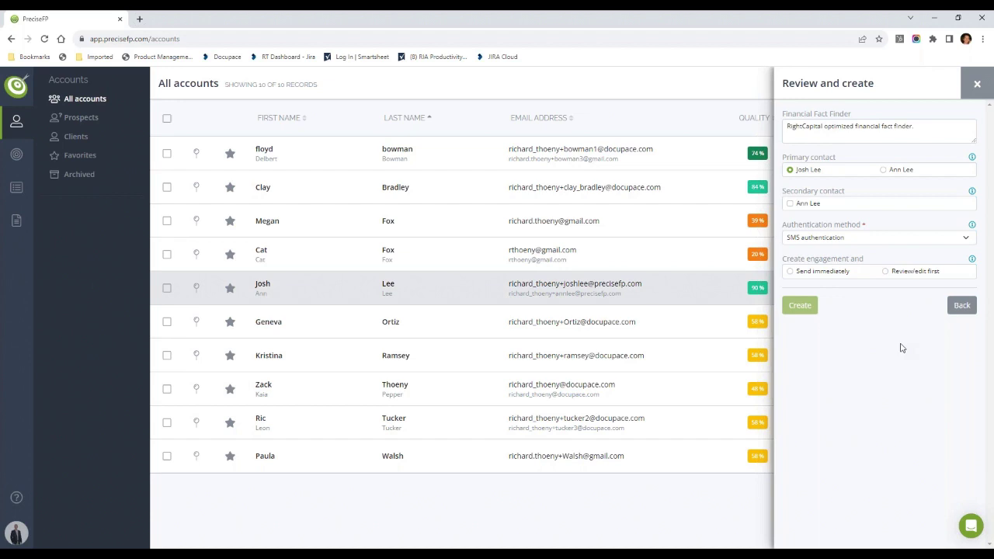
Step: Create the engagement with SMS authentication and the Review/edit first option, and start the form from its welcome page
left_click(855, 241)
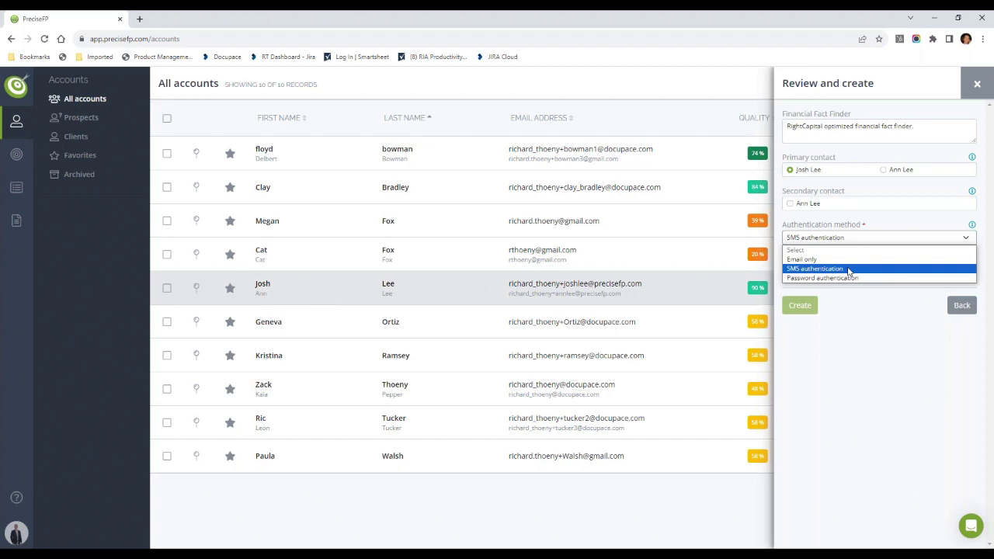
left_click(849, 269)
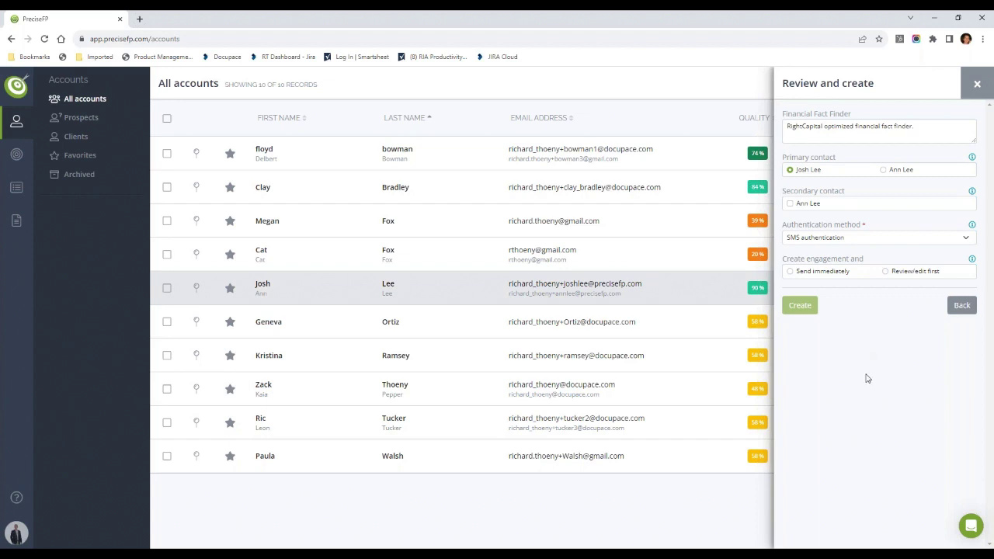
left_click(804, 277)
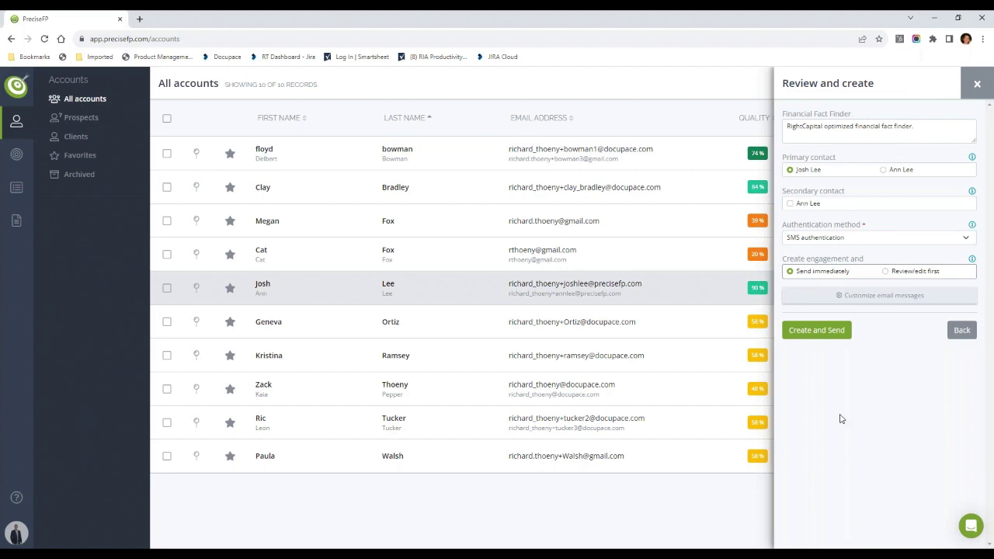
left_click(919, 274)
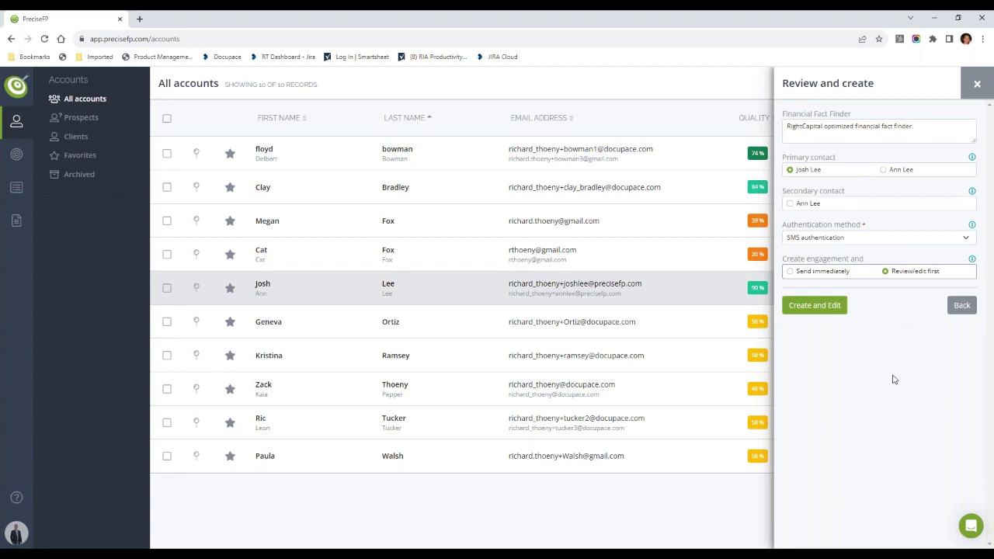
left_click(815, 306)
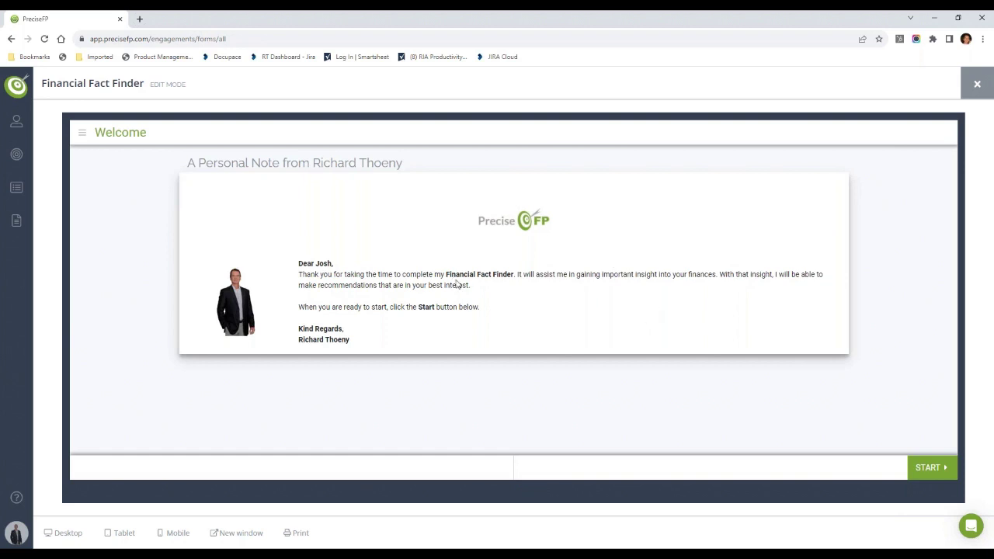
mouse_move(313, 264)
left_mouse_down()
mouse_move(333, 264)
mouse_move(313, 264)
left_mouse_up()
left_click(926, 468)
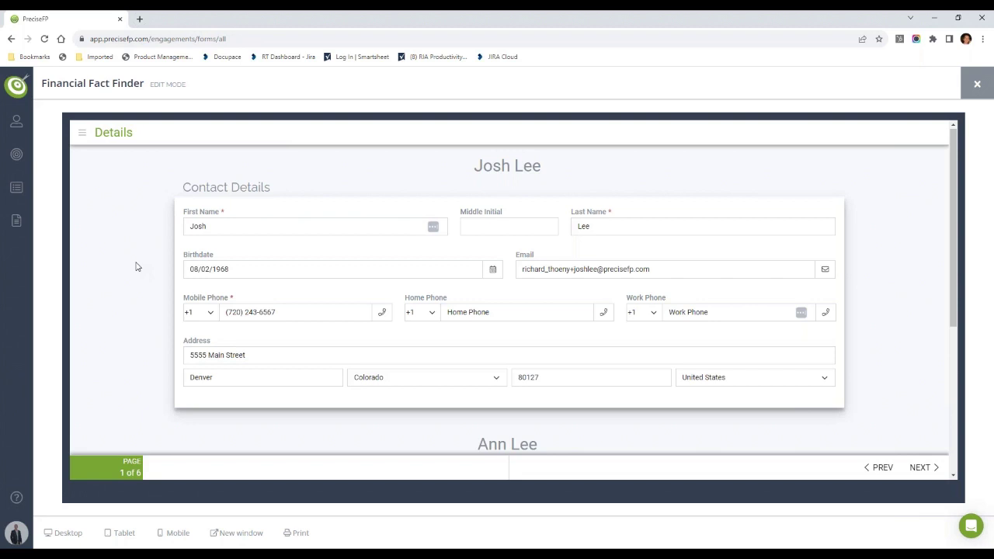
Step: Test the primary contact's required First Name field by emptying and restoring it, and check the Birthdate calendar
left_click_drag(218, 226, 181, 227)
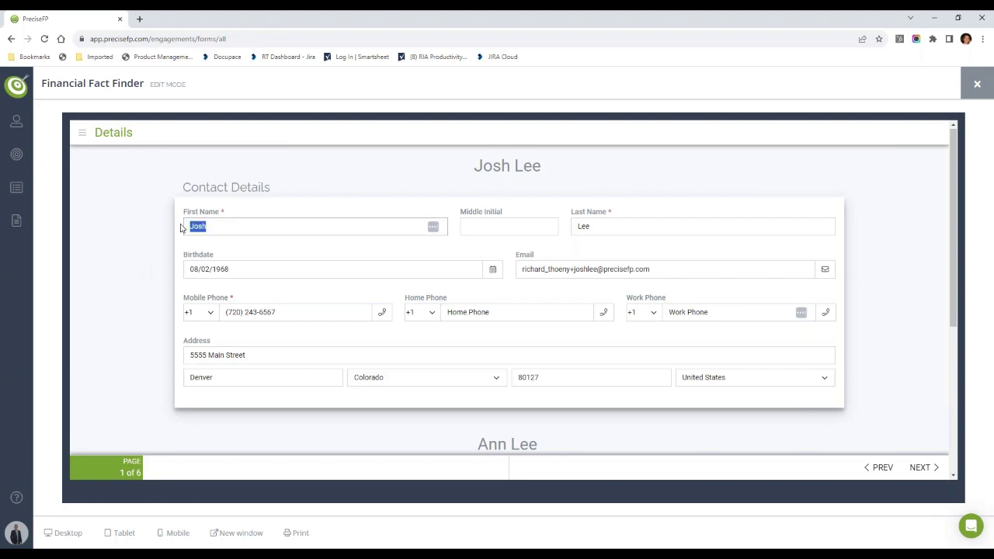
key("BackSpace")
key("Tab")
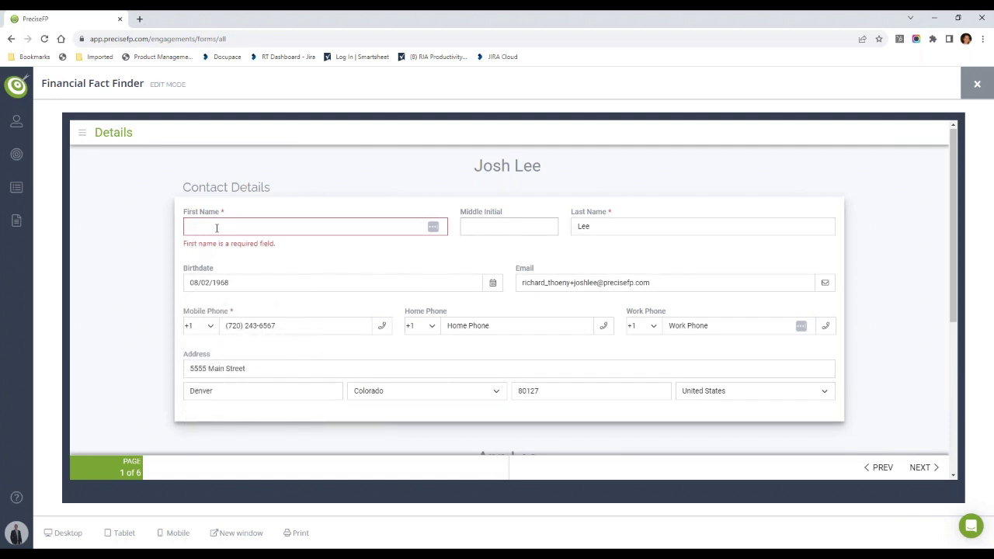
key("ctrl+z")
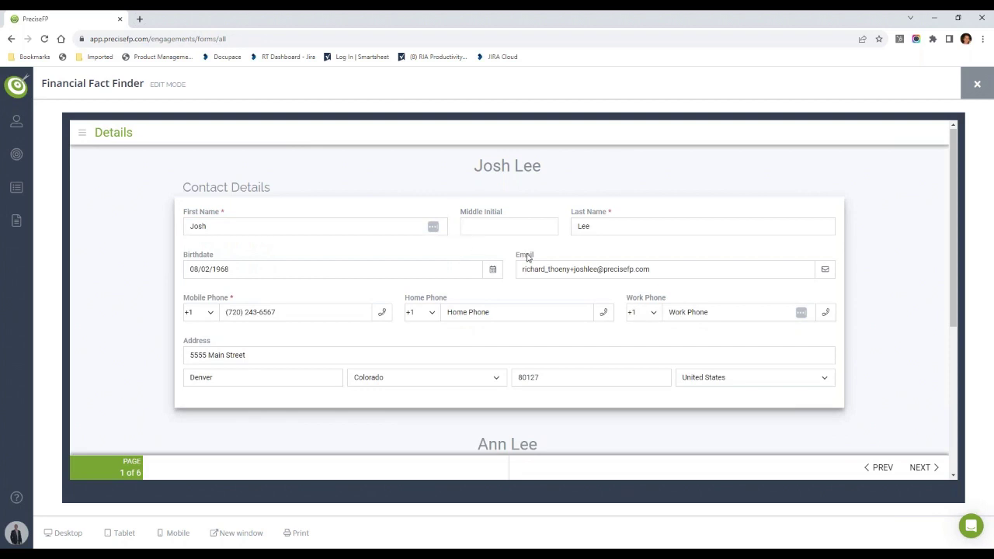
left_click(337, 271)
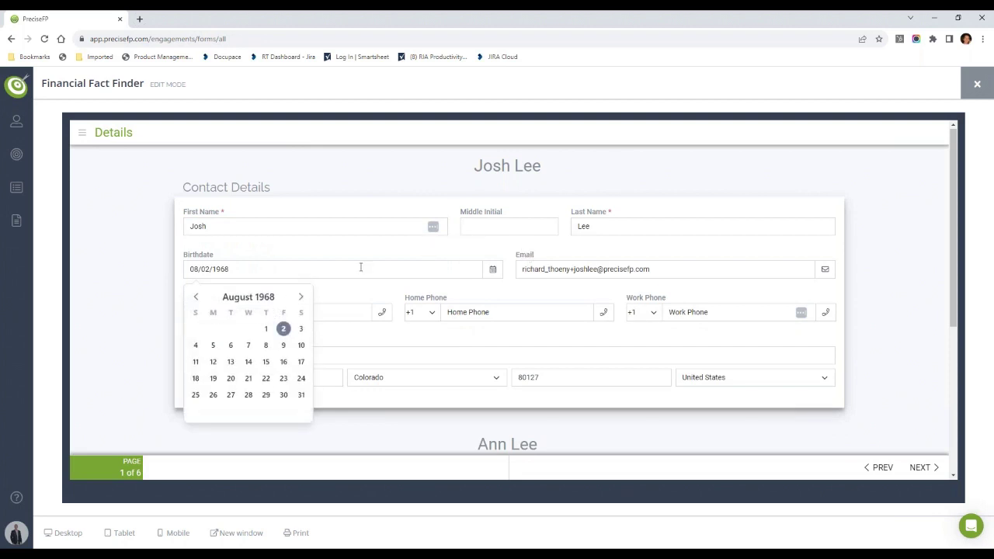
key("Escape")
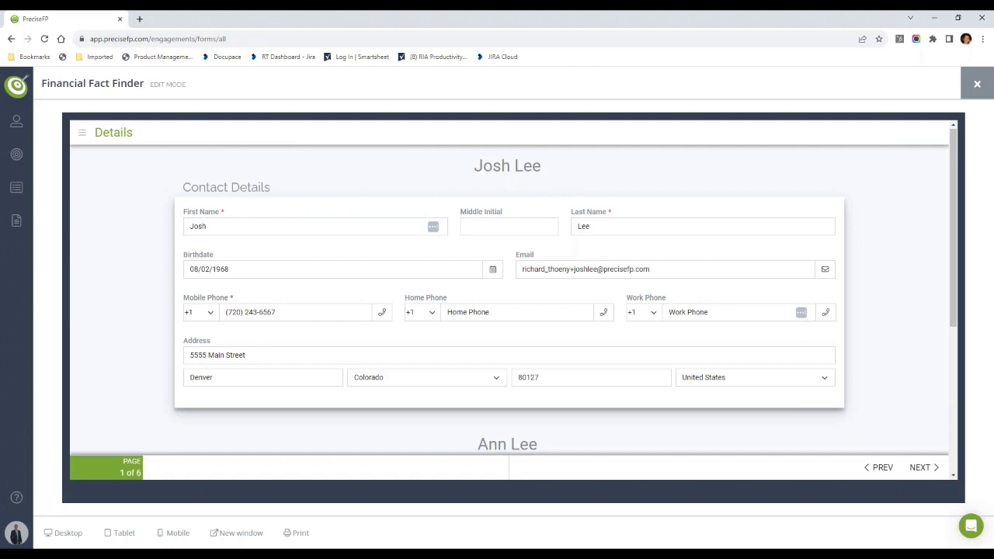
Step: Review the contact details of both spouses and advance to the Employment & Income page
scroll(373, 211, "down", 3)
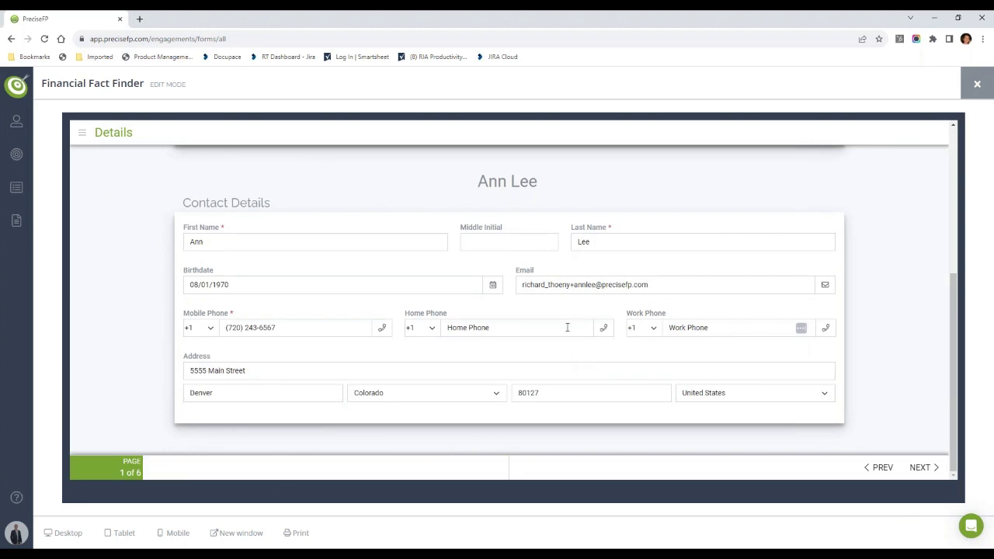
scroll(114, 295, "up", 3)
scroll(117, 295, "down", 3)
left_click(919, 470)
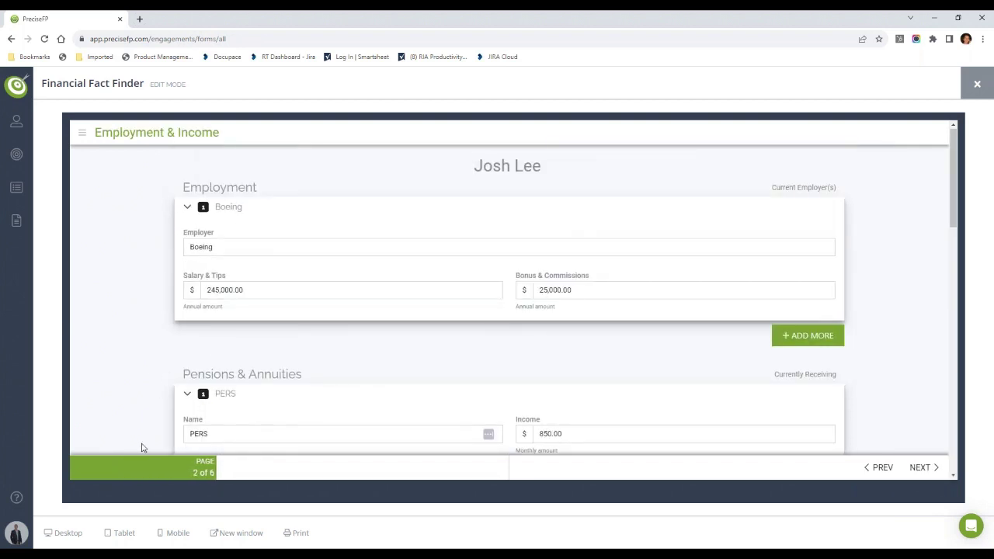
Step: Preview the Employment & Income page in the tablet, mobile and desktop layouts
left_click(130, 535)
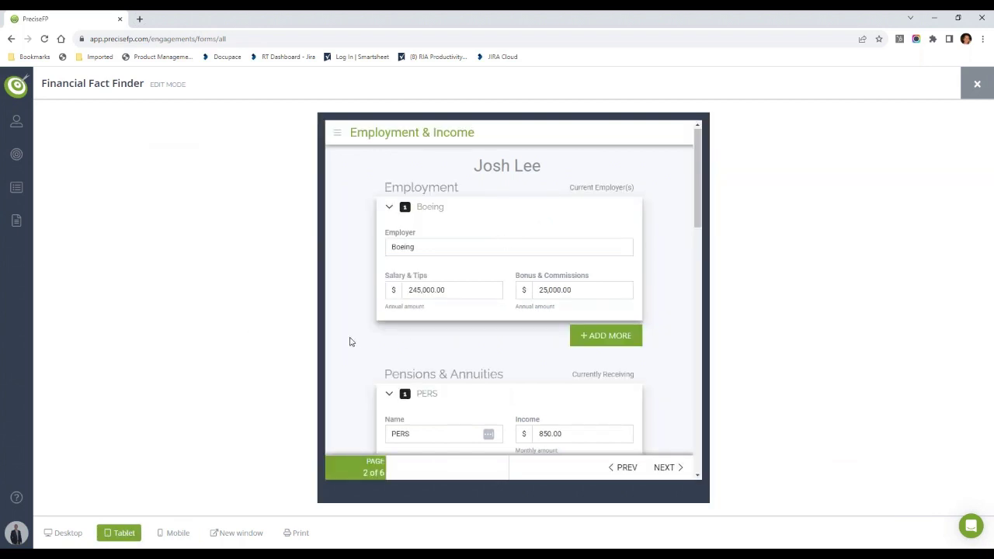
left_click(183, 534)
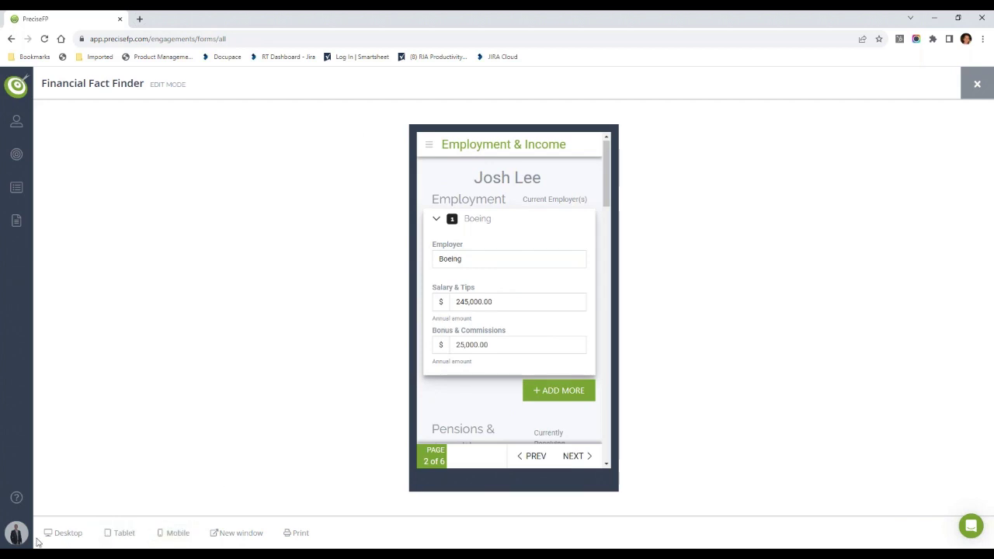
left_click(66, 533)
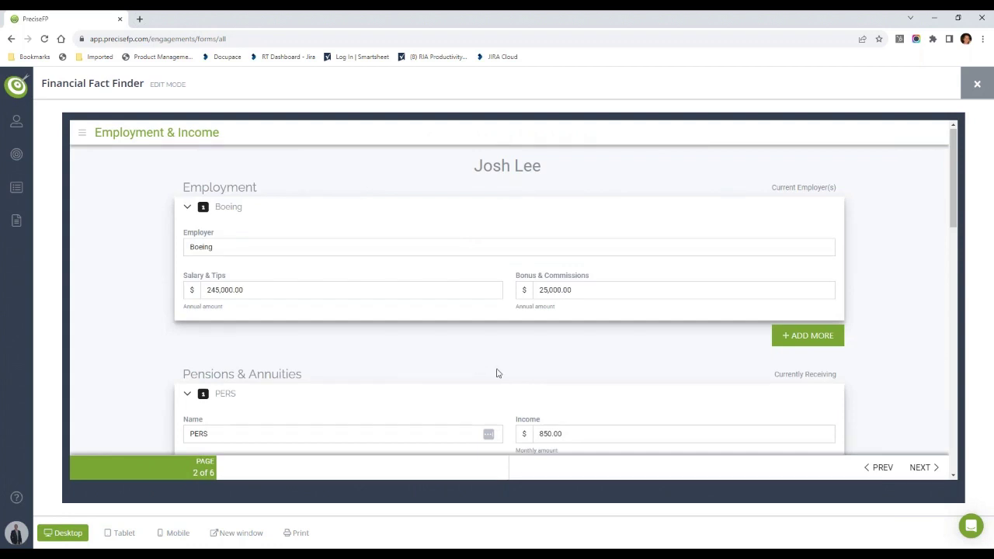
scroll(661, 311, "down", 3)
scroll(544, 283, "up", 1)
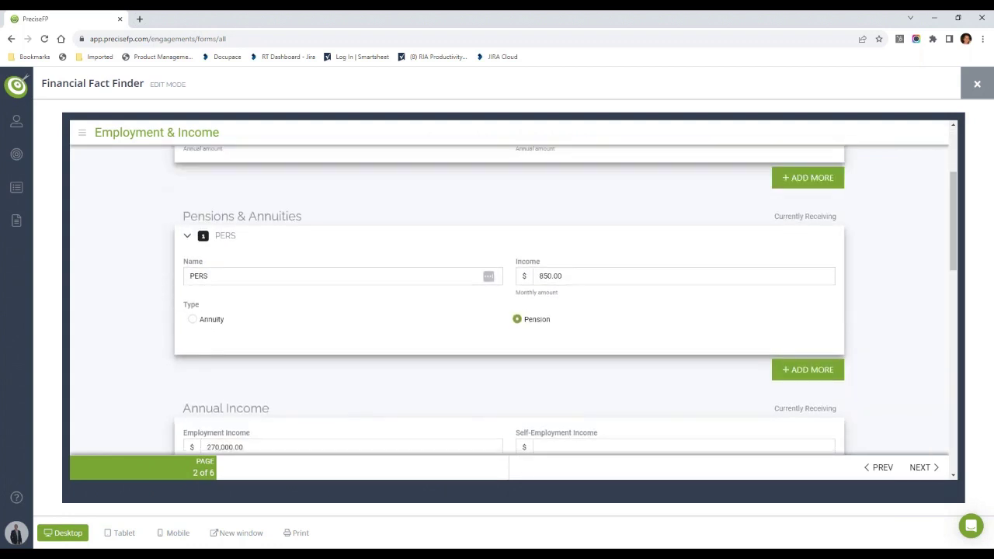
scroll(541, 286, "up", 2)
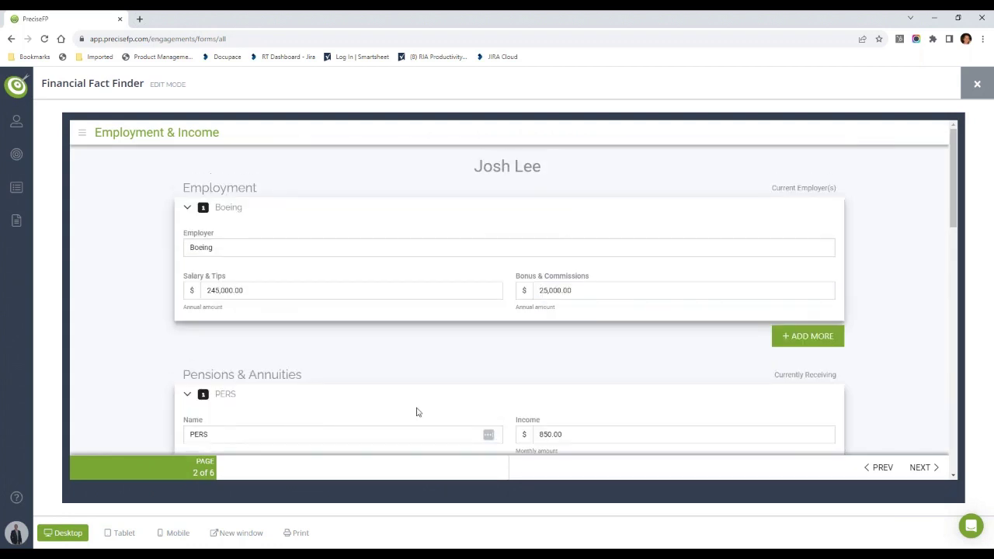
Step: Return to the Details page and remove one digit from the street number in both contacts' addresses
left_click(882, 466)
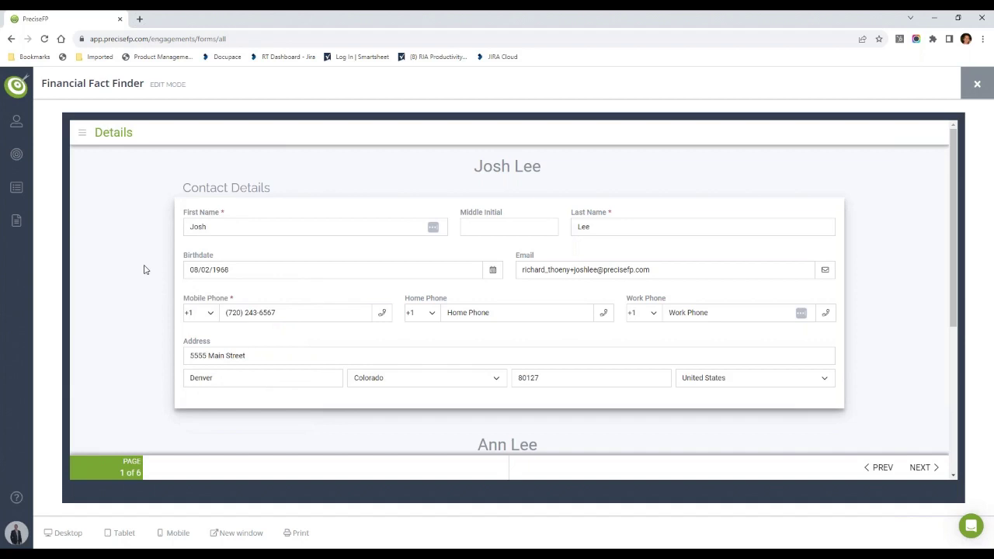
left_click(191, 359)
key("Delete")
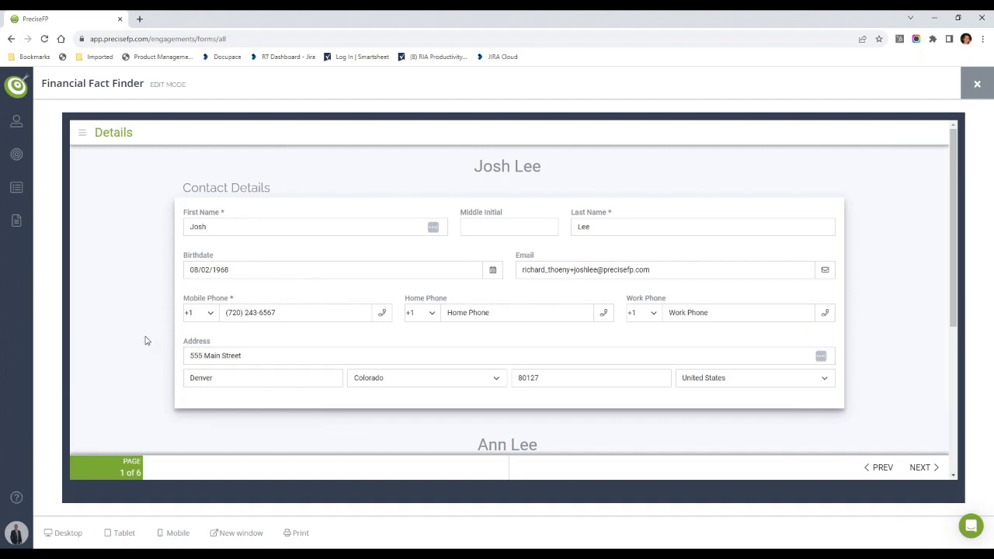
scroll(145, 341, "down", 4)
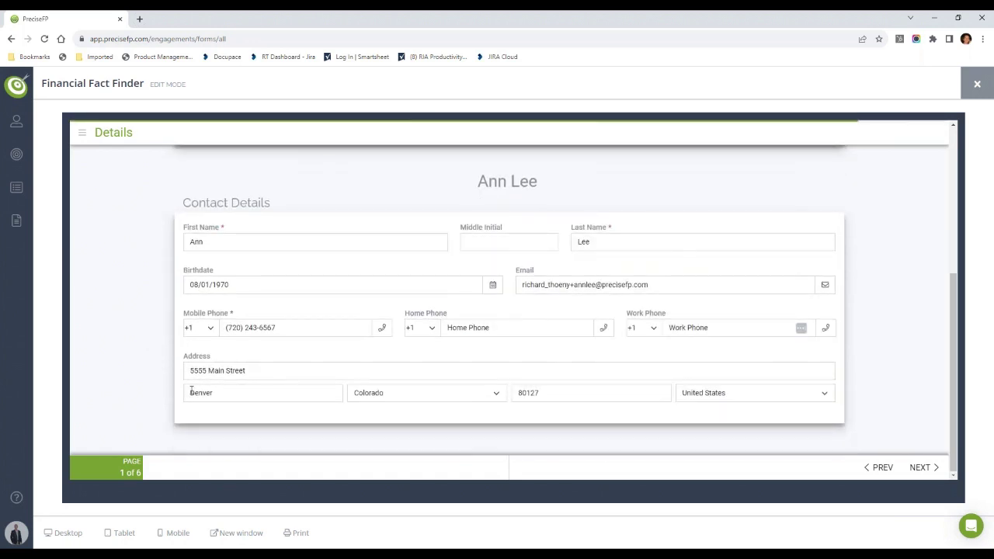
left_click(204, 371)
key("BackSpace")
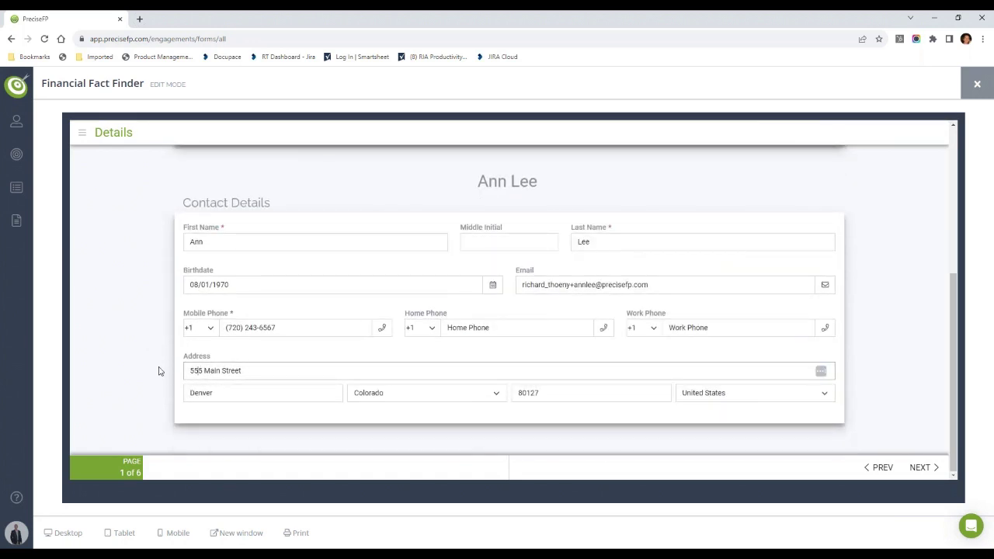
Step: On the Employment & Income page, add a second Pensions & Annuities entry for the primary contact: Boeing, 500 monthly income, type Pension
left_click(920, 467)
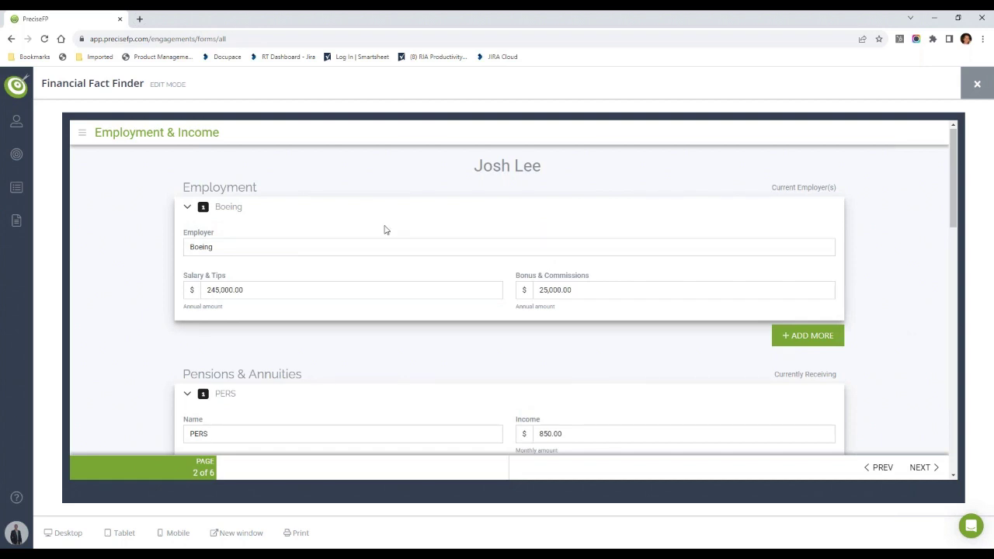
scroll(143, 299, "down", 2)
scroll(139, 310, "down", 4)
scroll(151, 293, "up", 3)
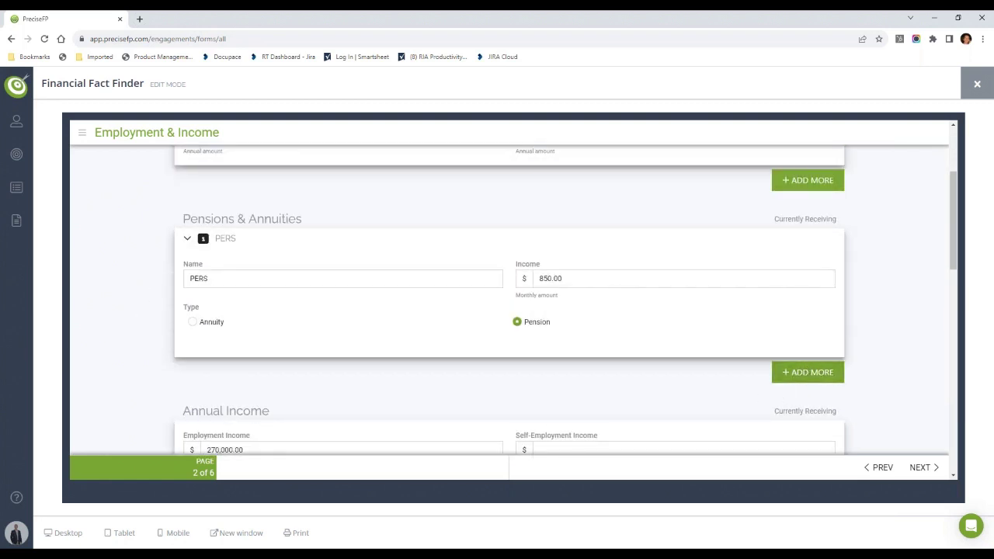
left_click(810, 374)
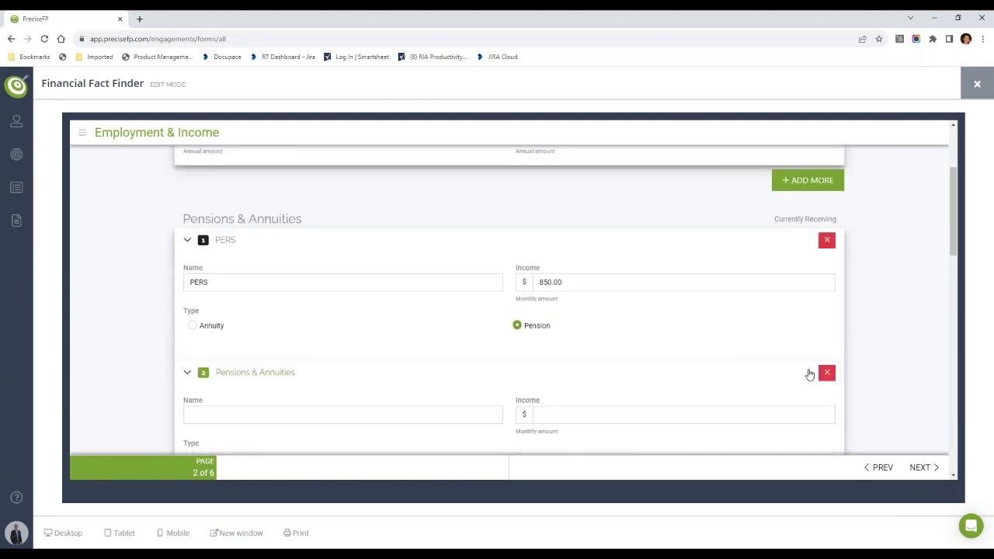
left_click(225, 412)
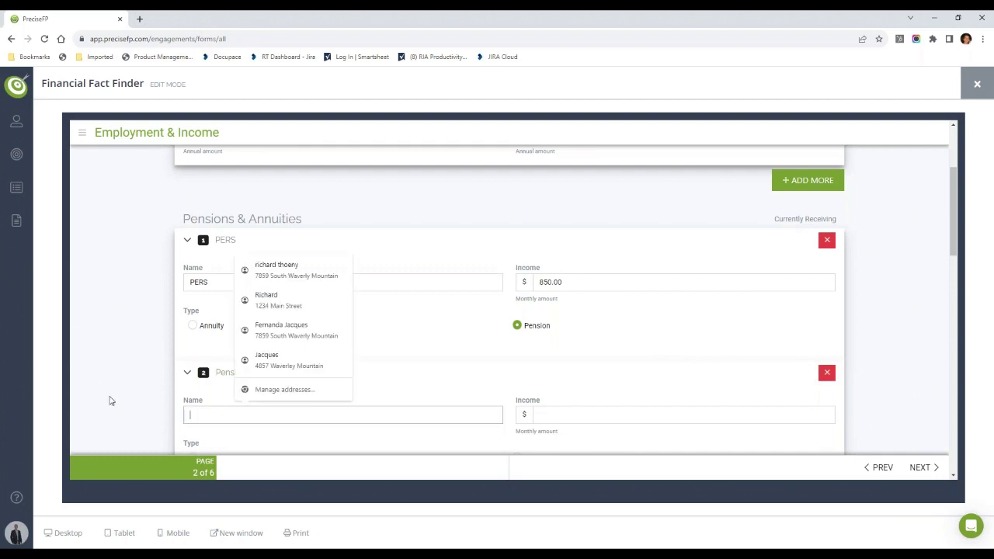
type("Boeing")
key("Tab")
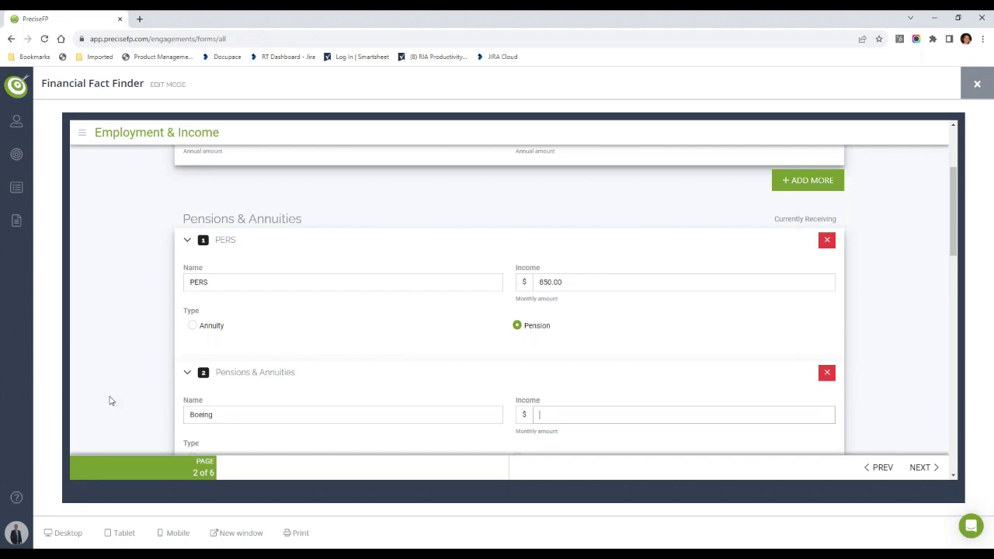
type("500")
left_click(99, 372)
scroll(109, 361, "down", 2)
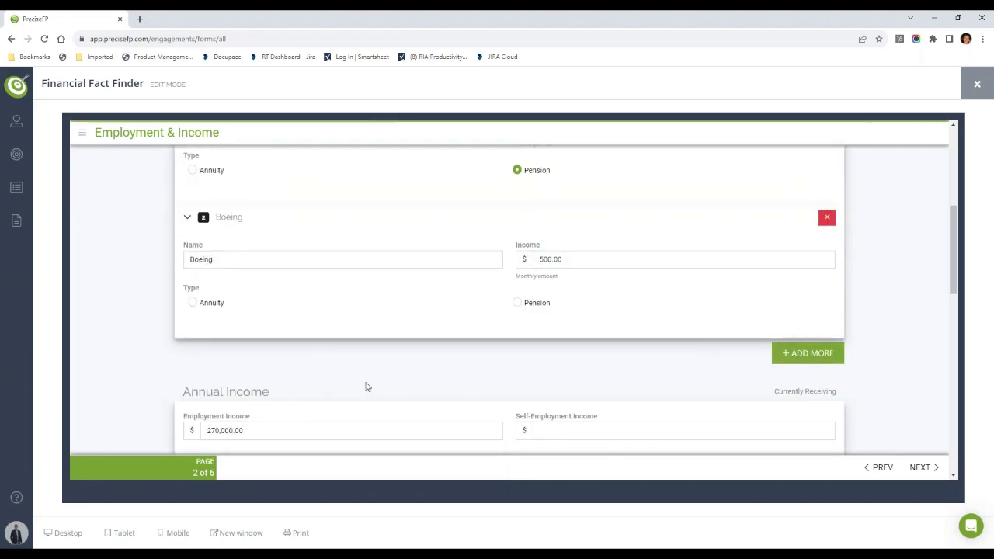
left_click(517, 303)
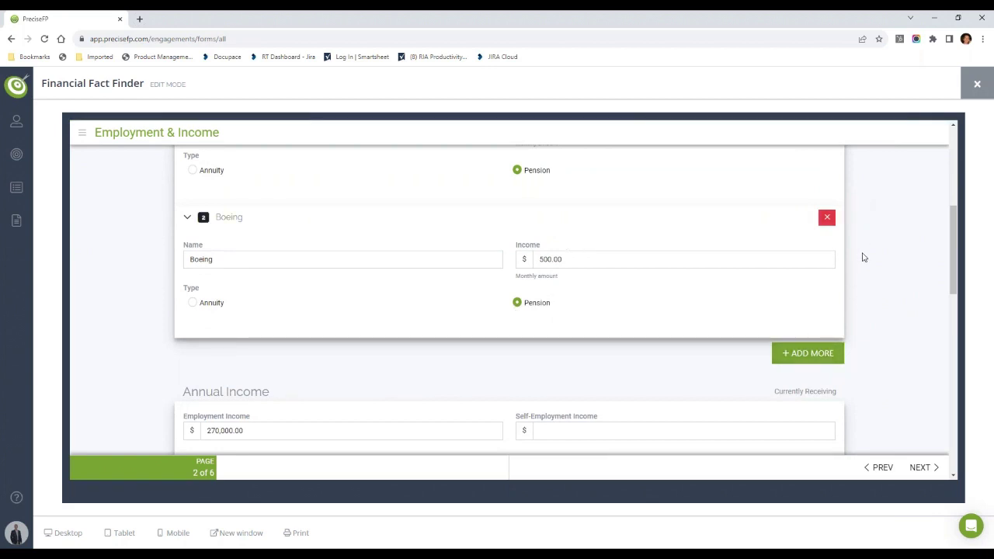
Step: Review the second spouse's employment, pension and annual income sections and advance to the Family Members page
scroll(889, 302, "down", 5)
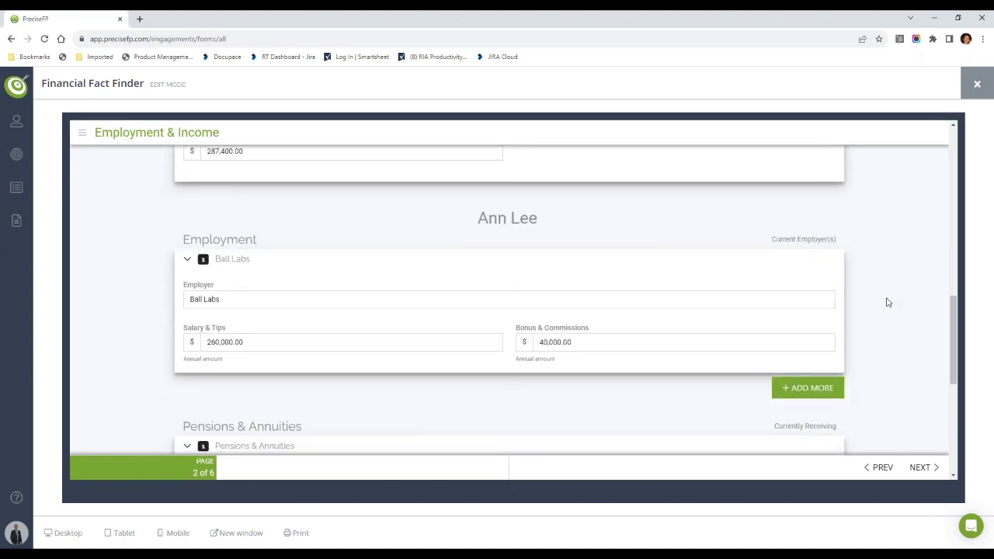
scroll(889, 302, "down", 1)
scroll(889, 302, "down", 2)
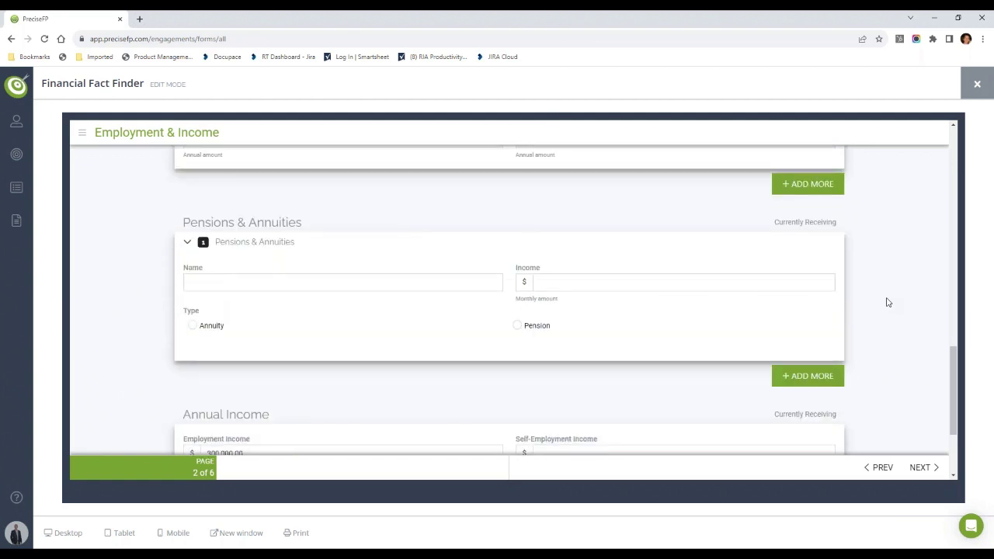
scroll(888, 302, "down", 2)
left_click(924, 468)
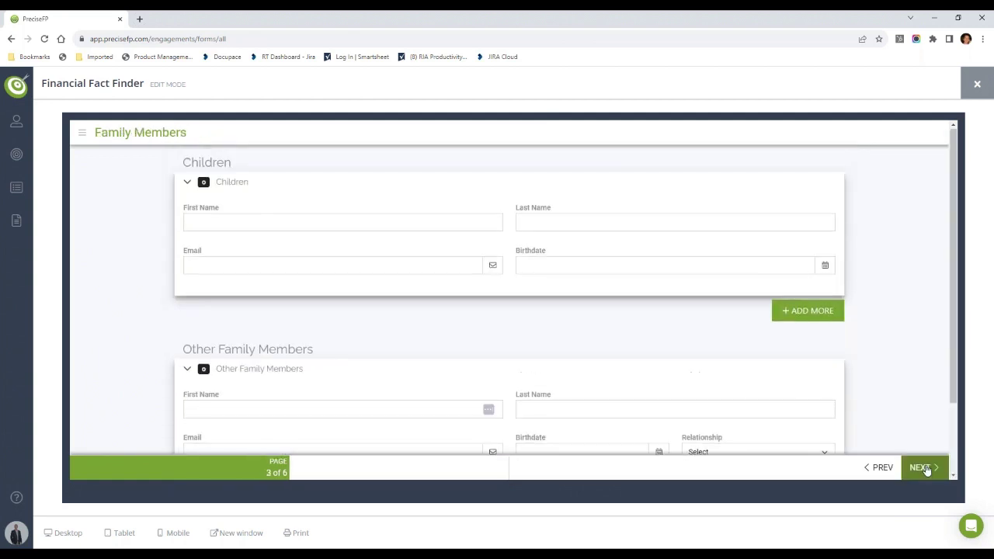
Step: Add and remove a second child entry, and advance through Expenses & Taxes and Goals to finish the form
left_click(812, 312)
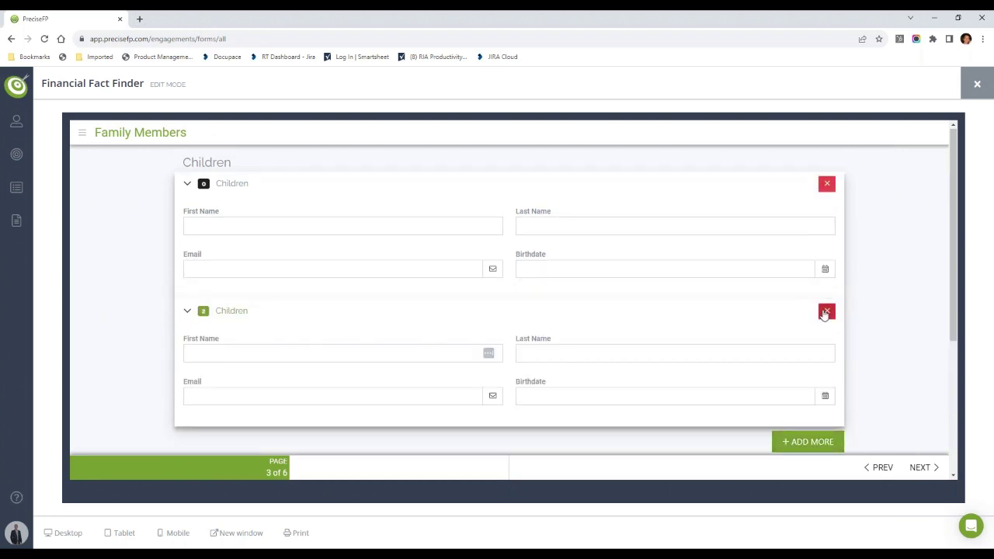
left_click(826, 312)
scroll(890, 319, "down", 2)
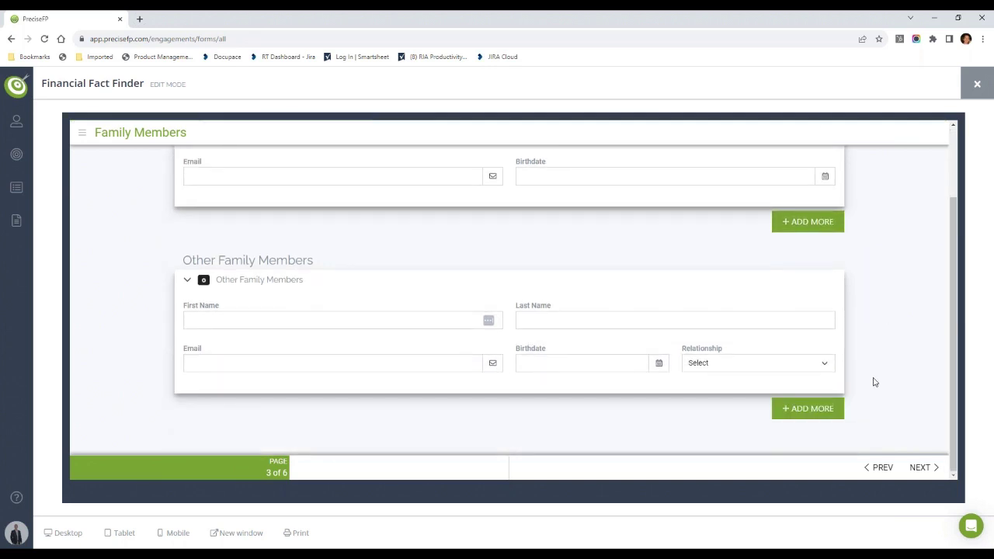
left_click(924, 469)
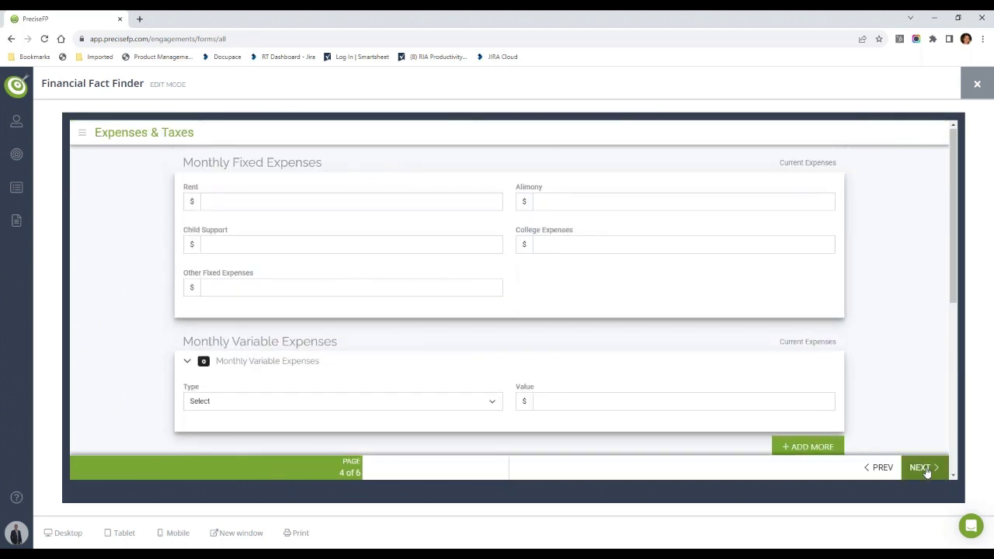
left_click(922, 468)
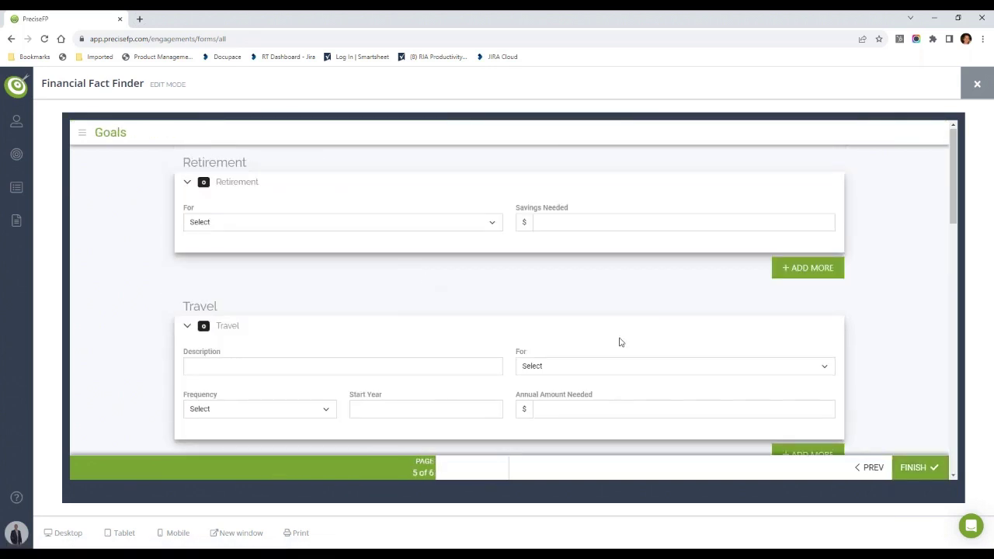
left_click(920, 467)
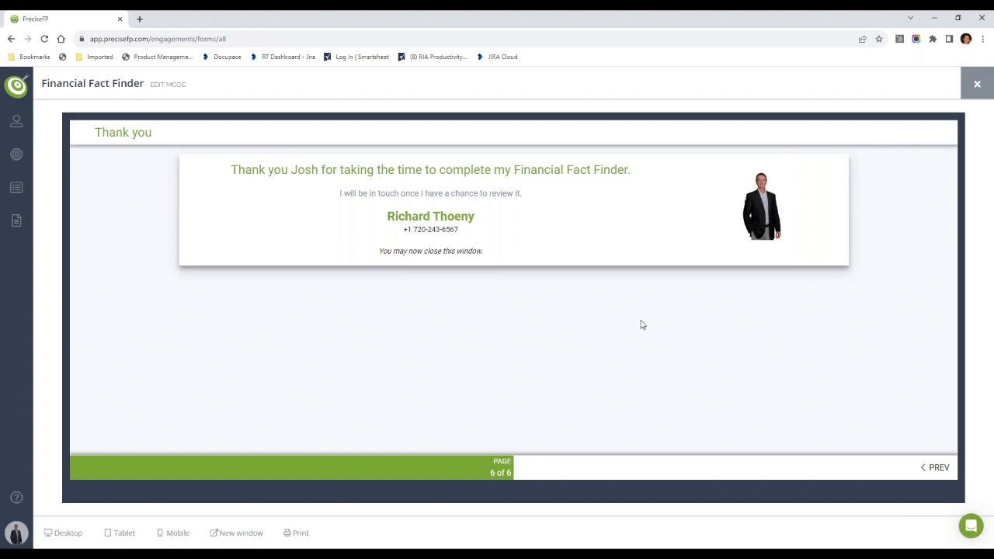
Step: Close the form, copy the engagement link and send the new engagement email to the contact
left_click(976, 85)
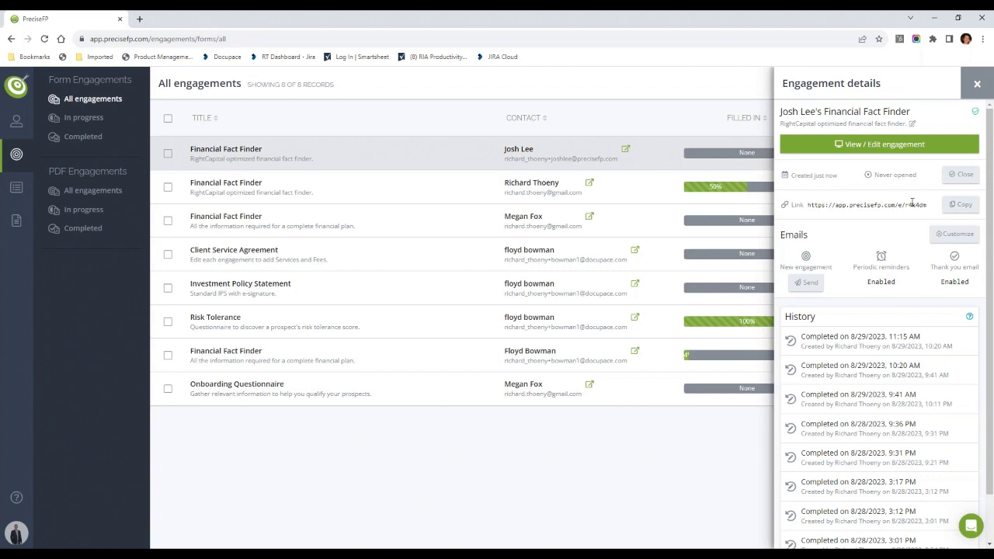
left_click(963, 204)
left_click(808, 285)
Step: Open the couple's full profile from the list of all accounts
left_click(16, 125)
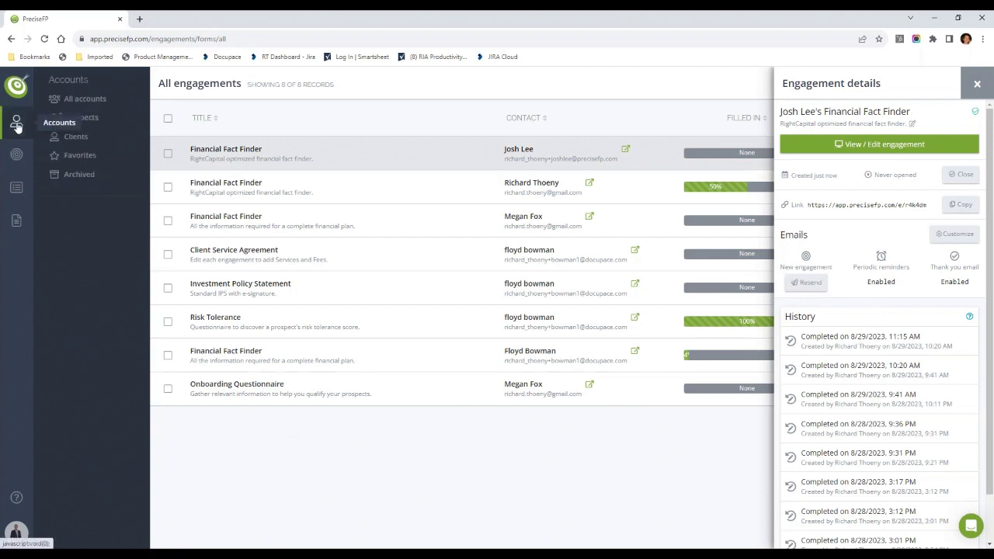
left_click(82, 100)
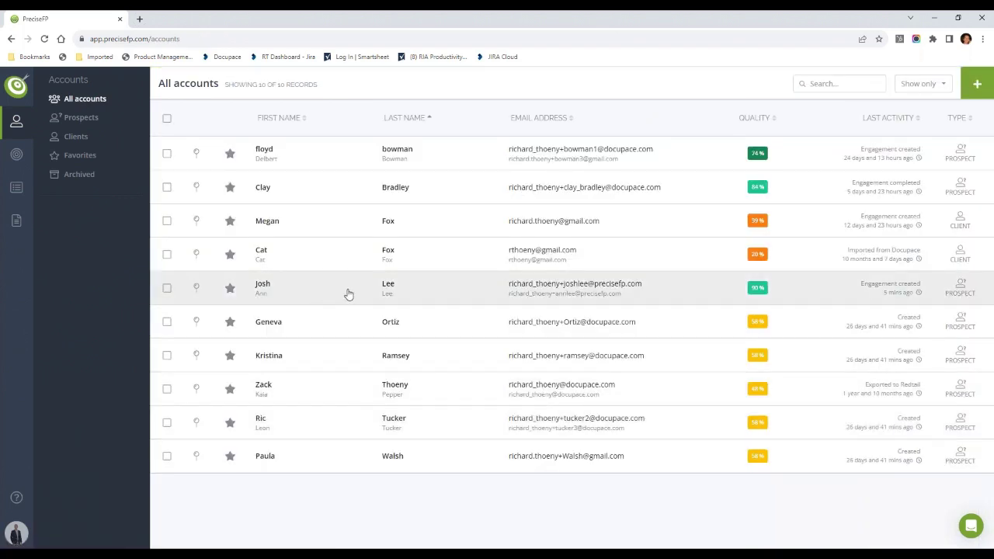
left_click(348, 294)
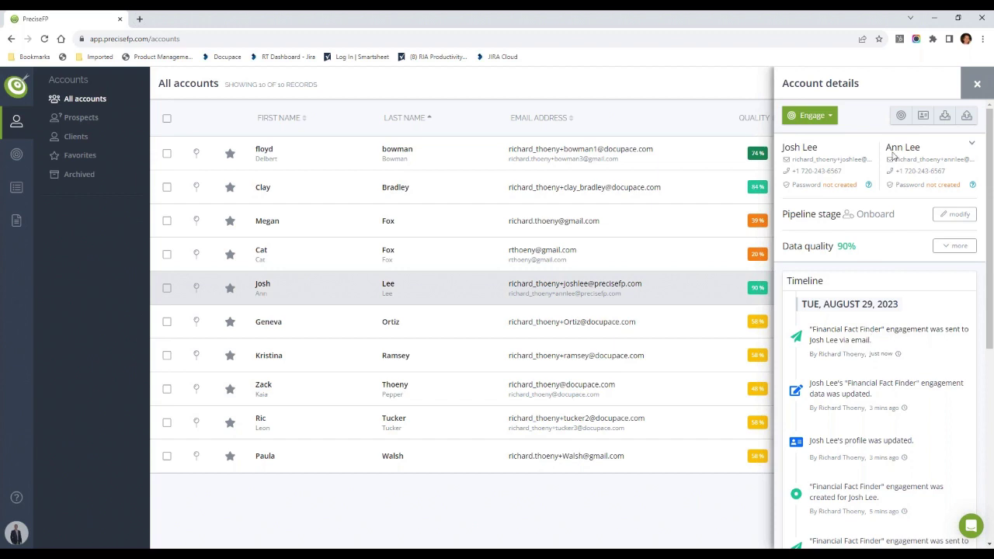
left_click(924, 115)
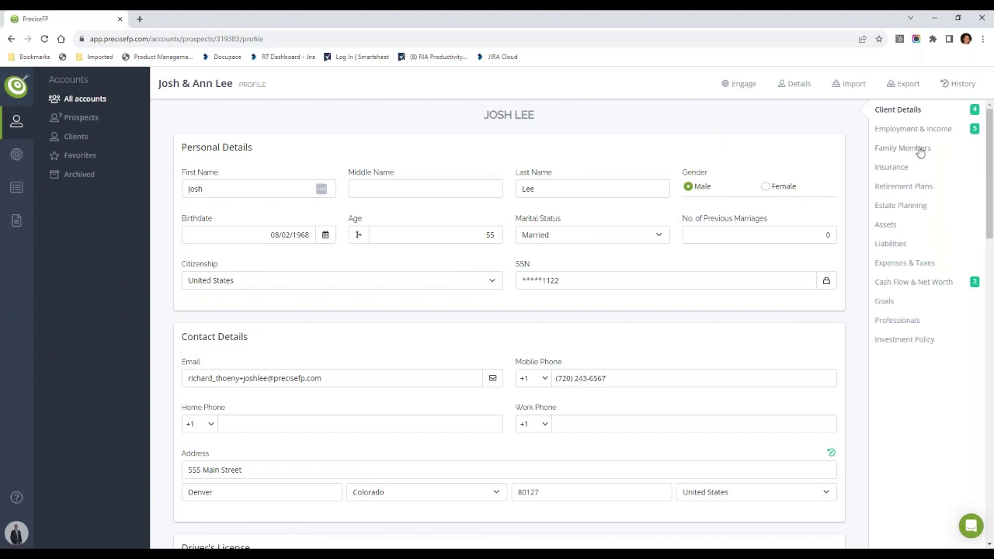
Step: Examine the profile's section change counters and the change marker on the primary contact's address
mouse_move(973, 134)
scroll(571, 332, "down", 1)
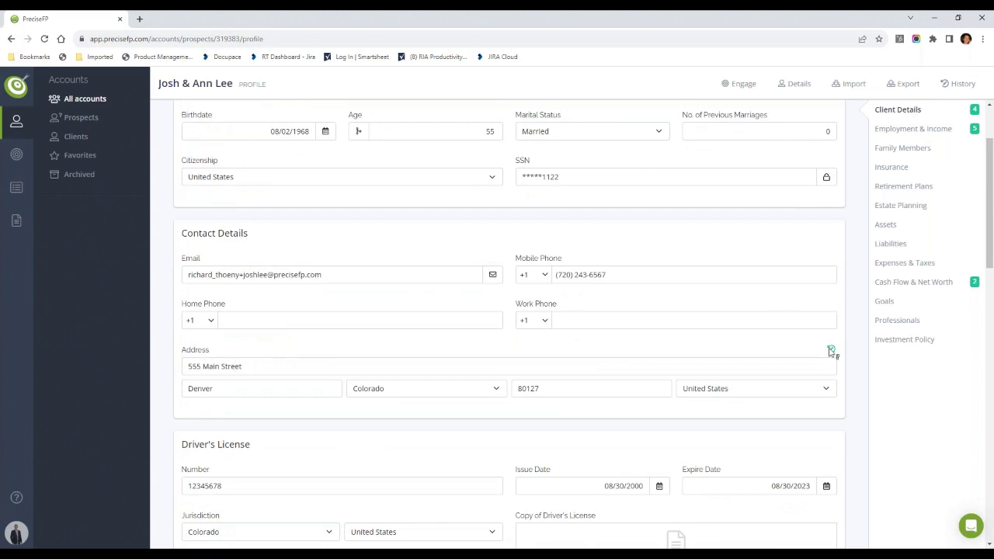
mouse_move(832, 352)
scroll(715, 350, "up", 2)
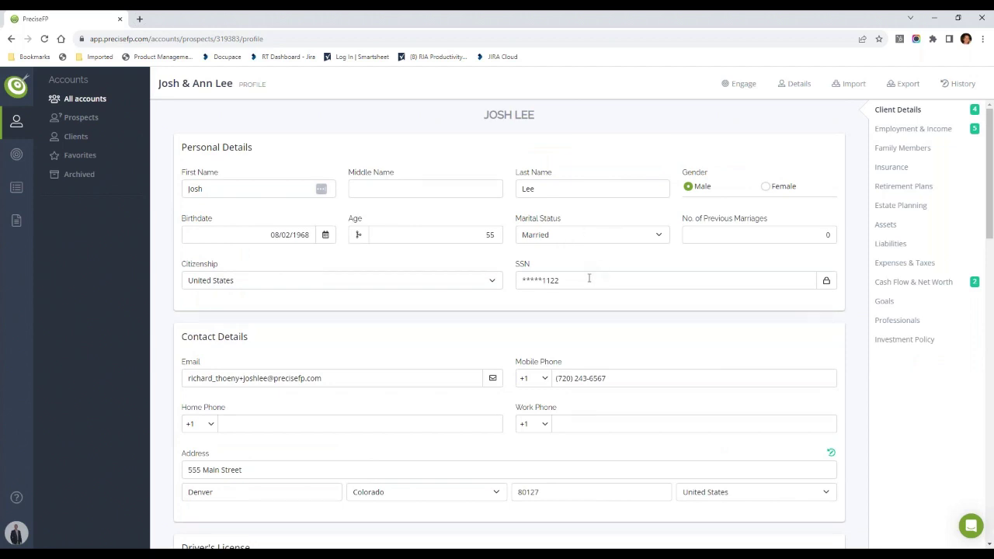
scroll(589, 279, "down", 2)
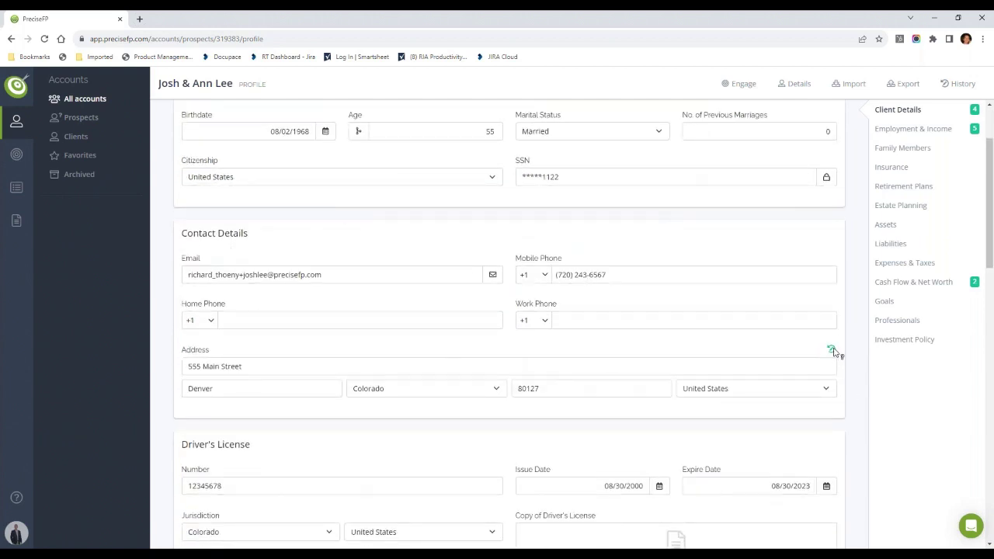
Step: Return to all accounts and view the export integrations offered for the couple's account
left_click(79, 102)
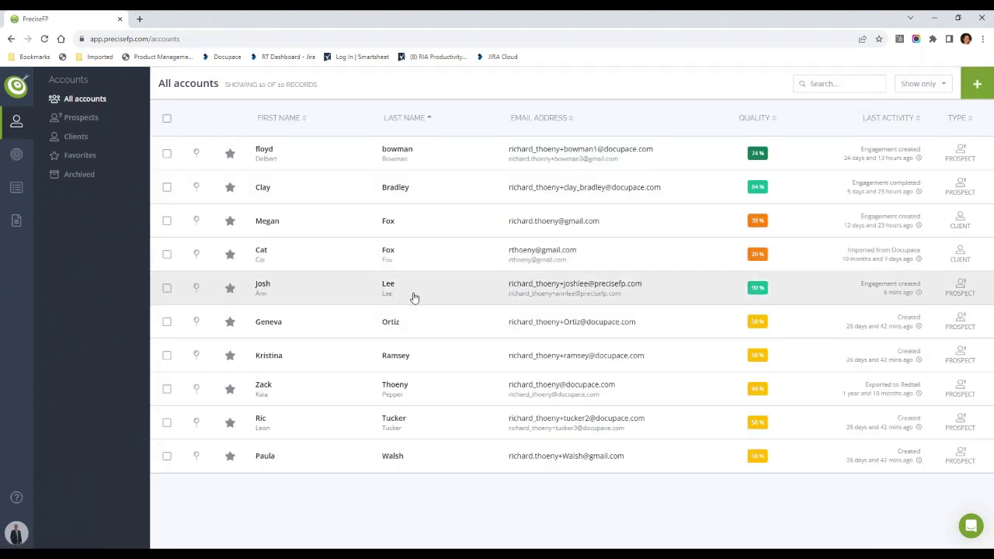
left_click(414, 298)
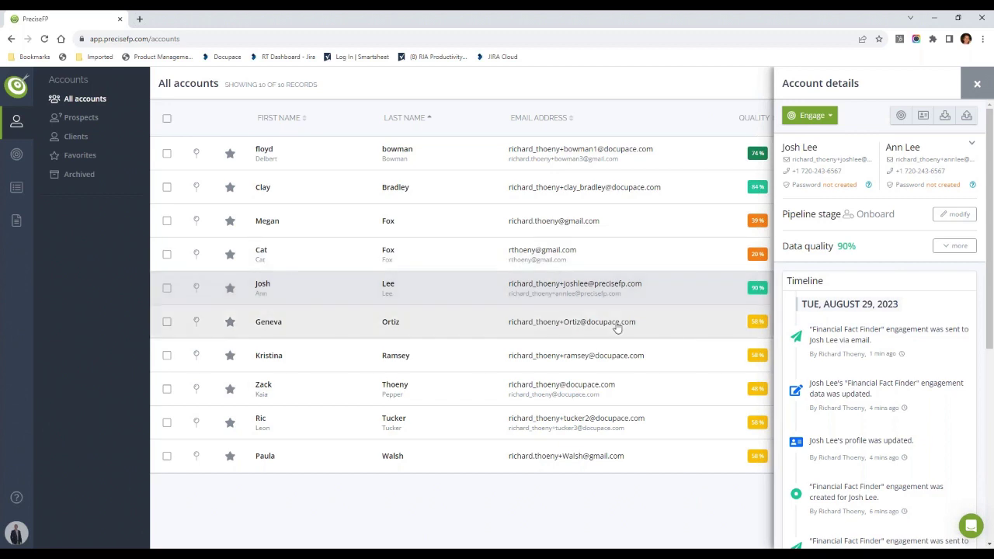
left_click(967, 117)
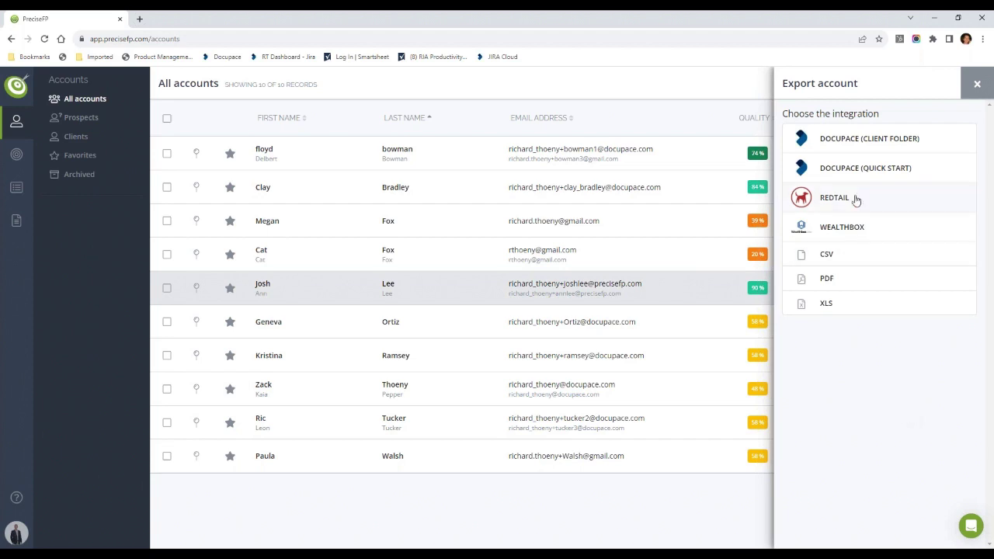
Step: Open the RightCapital integration in the integration settings and start enabling it
left_click(16, 535)
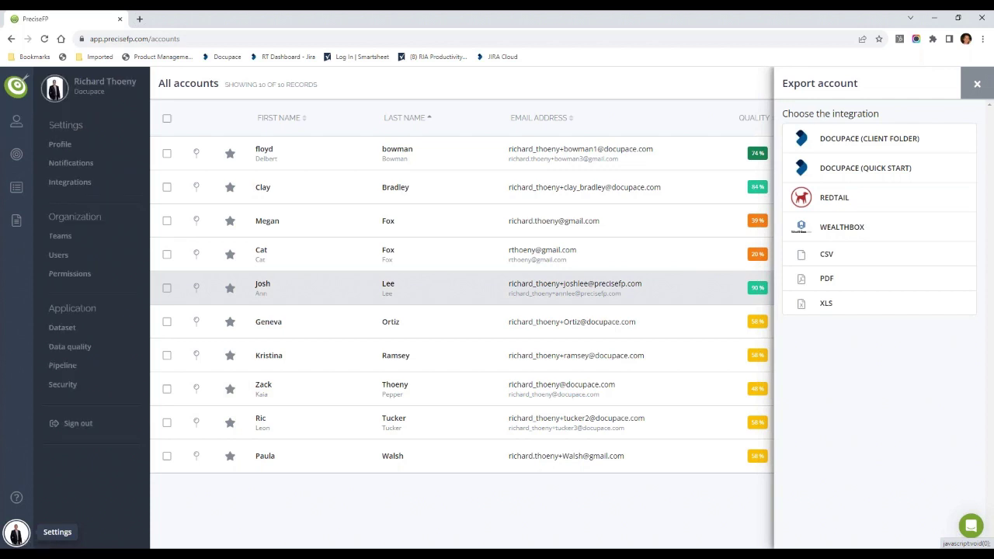
left_click(78, 185)
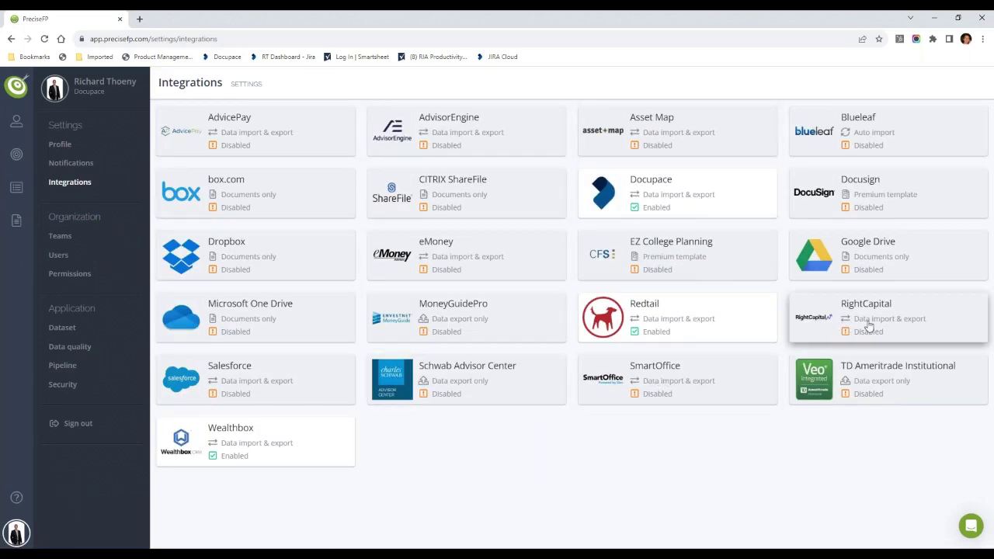
mouse_move(855, 327)
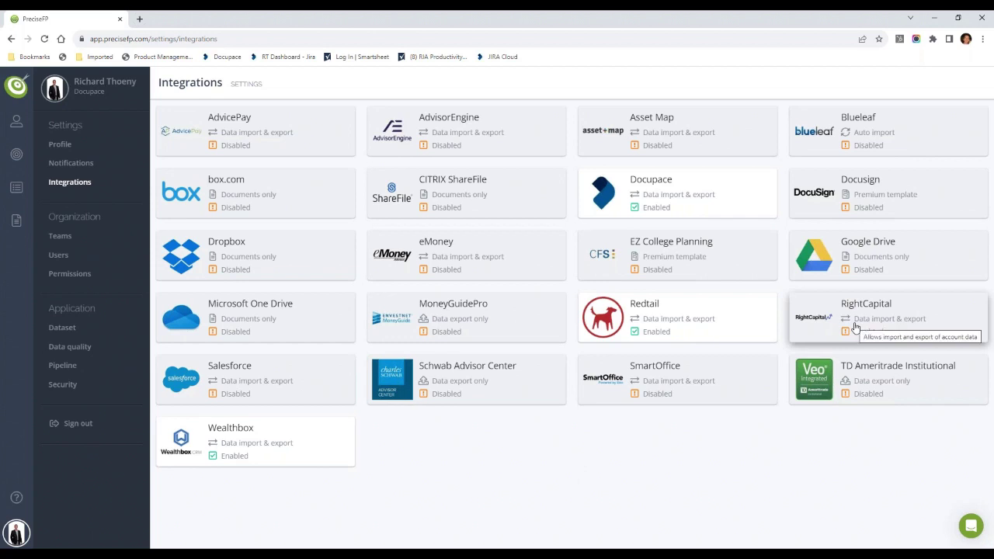
left_click(861, 324)
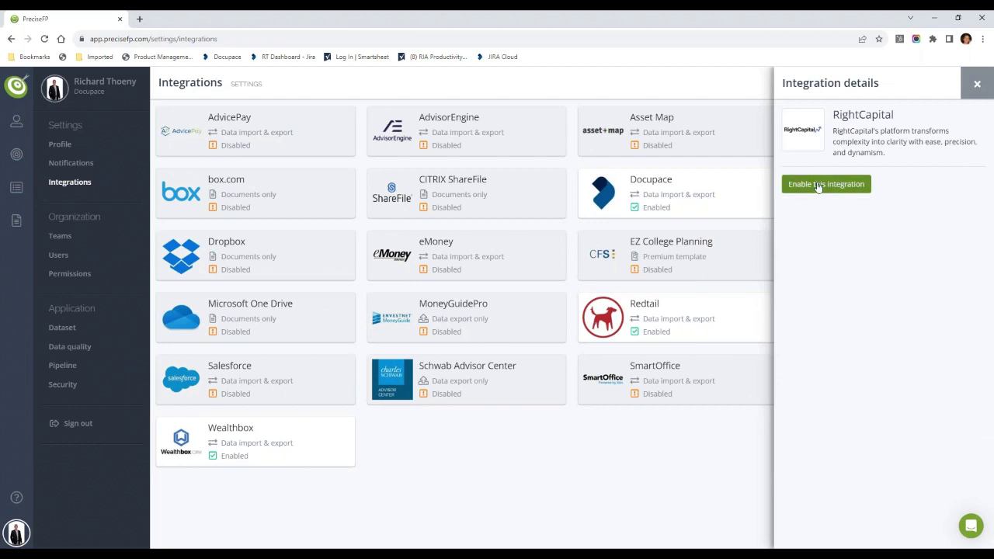
left_click(818, 187)
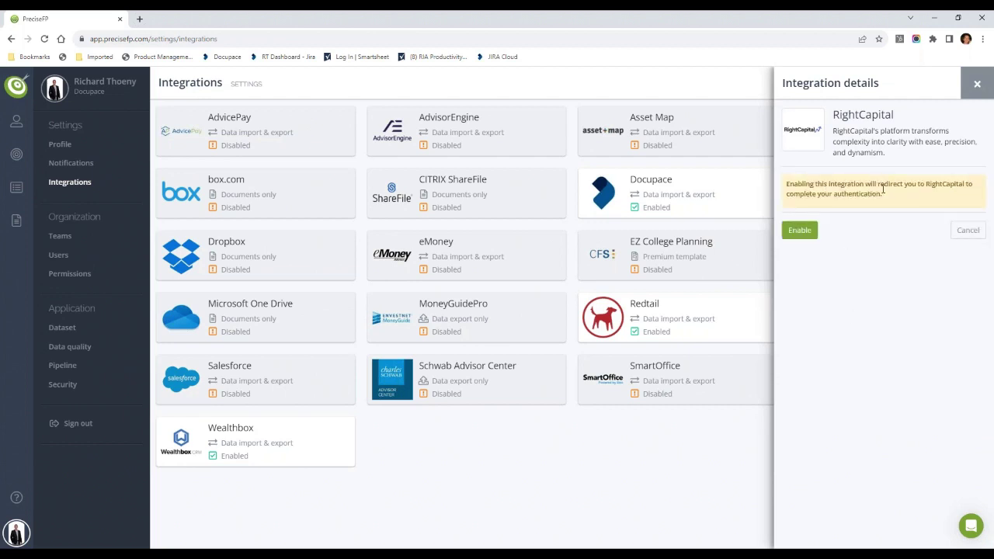
left_click(799, 231)
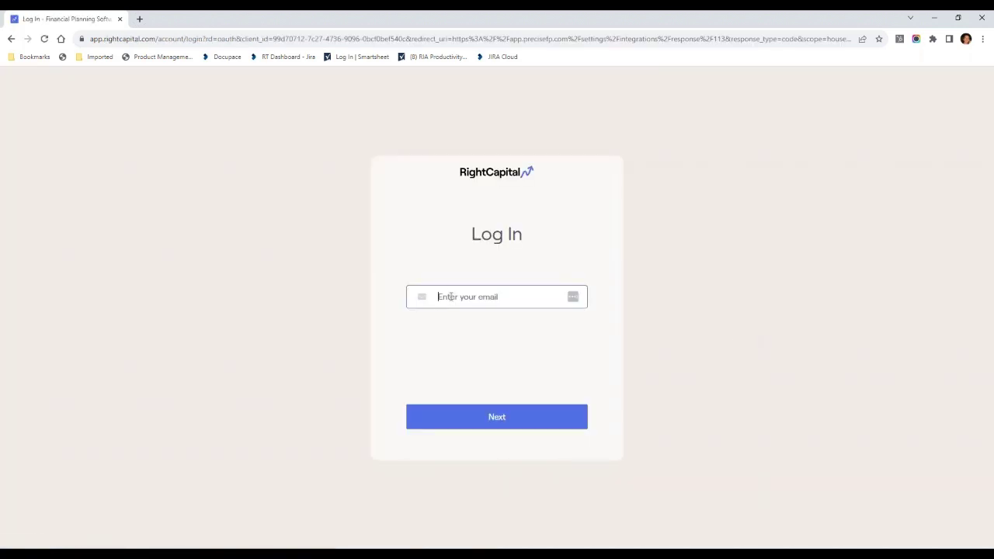
Step: Log in to RightCapital with the account email and password to authorize the integration
left_click(451, 297)
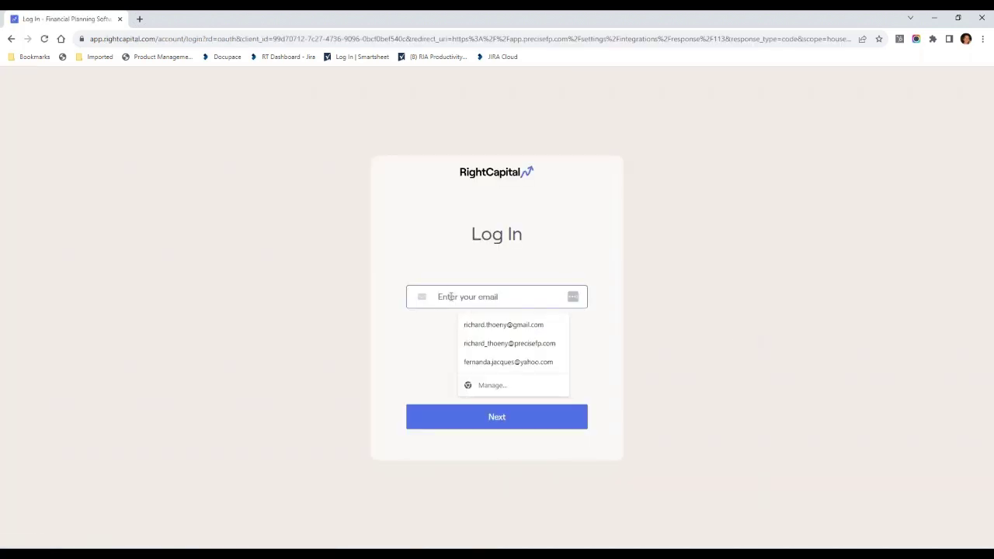
left_click(486, 344)
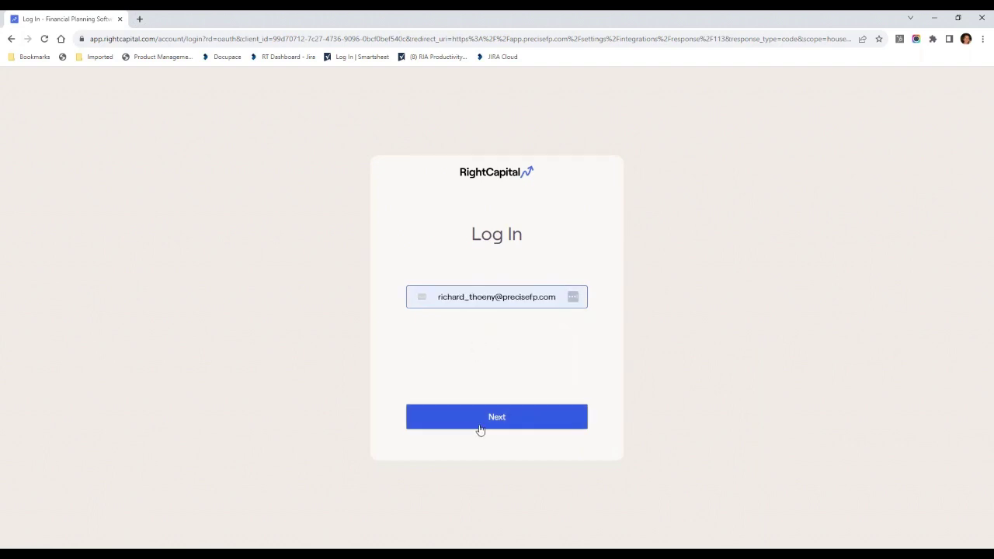
left_click(483, 426)
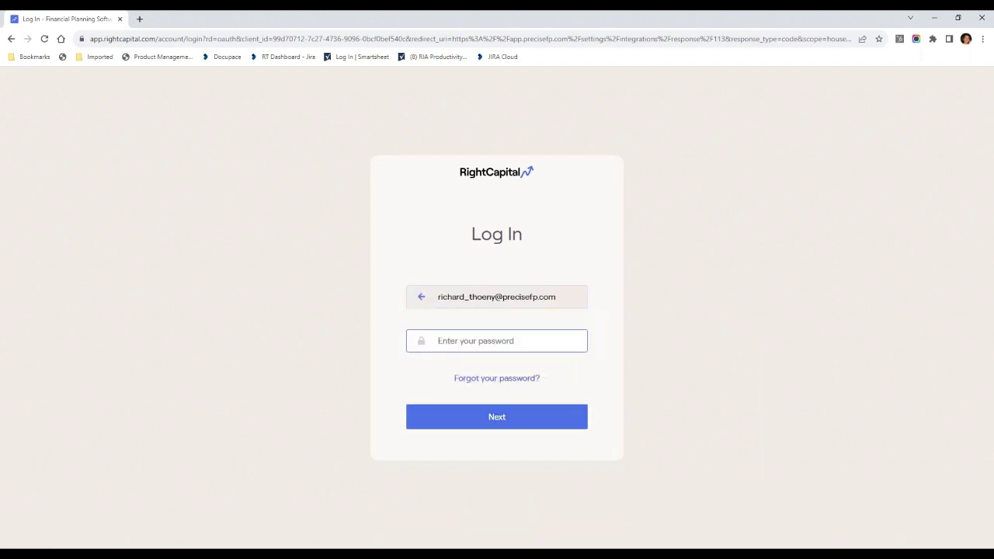
type("**")
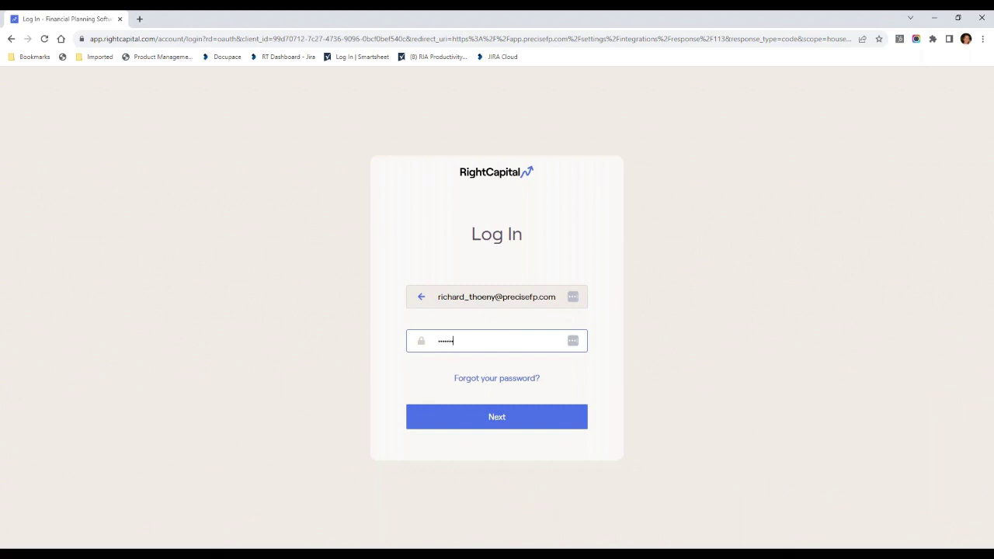
key("Return")
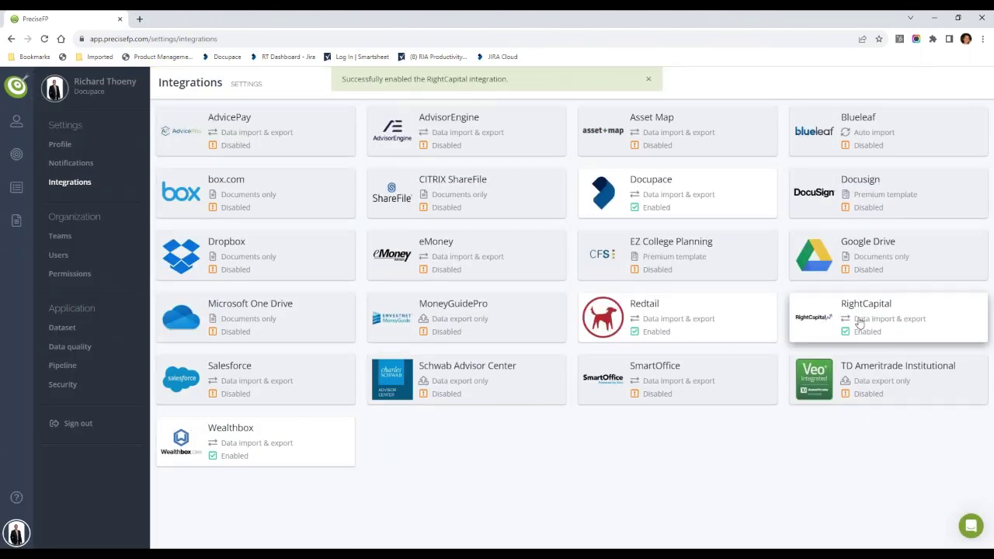
mouse_move(868, 323)
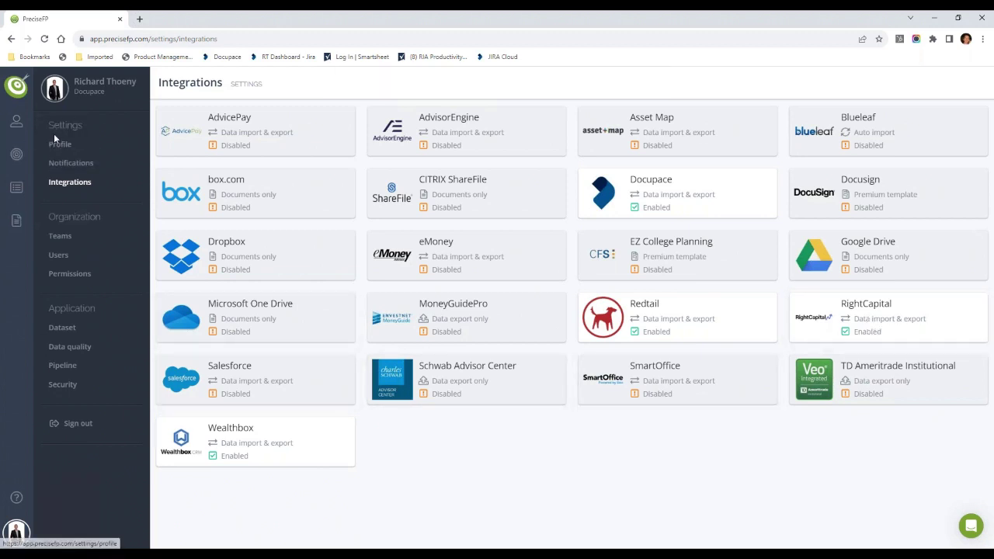
Step: Open the couple's account from the prospects list and choose RightCapital as the integration to export it to
left_click(16, 123)
left_click(81, 118)
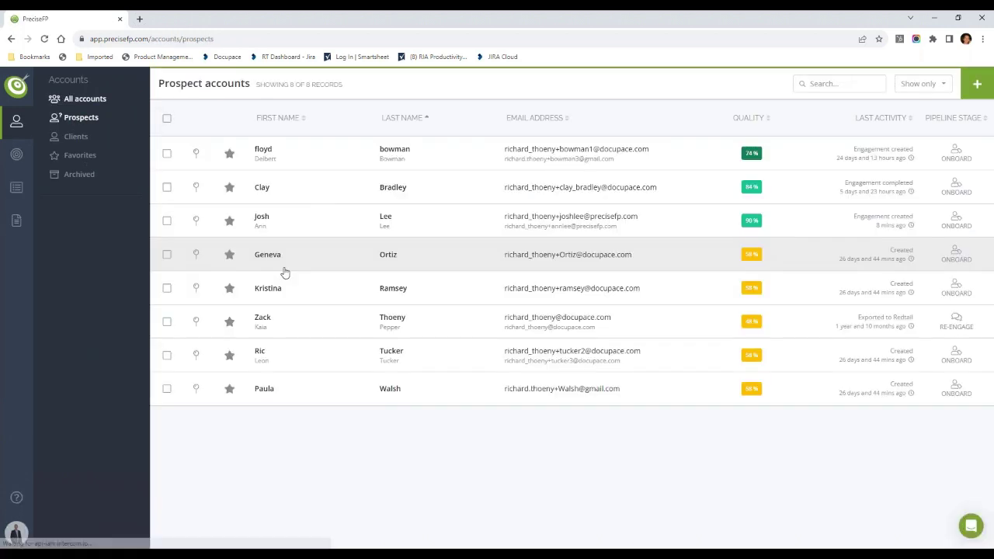
left_click(332, 232)
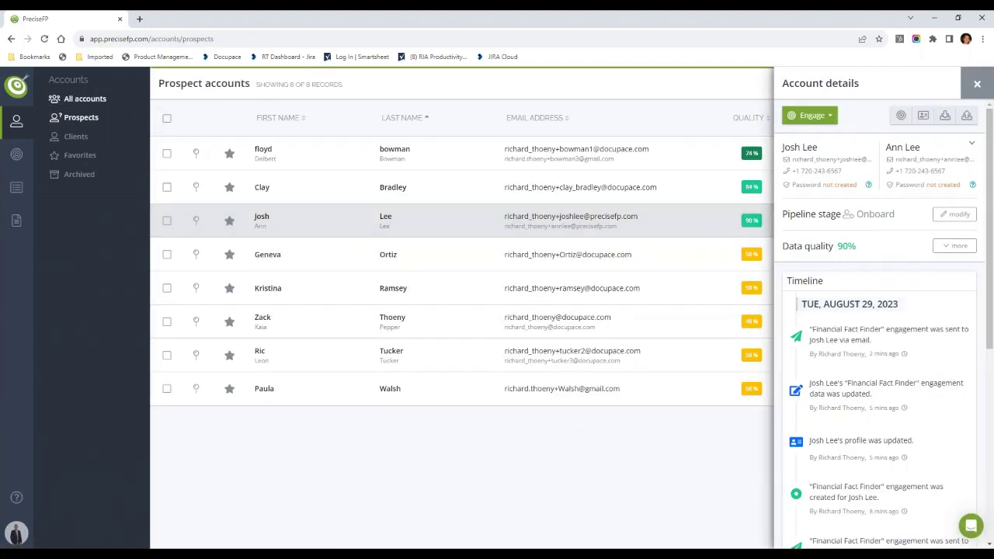
left_click(967, 117)
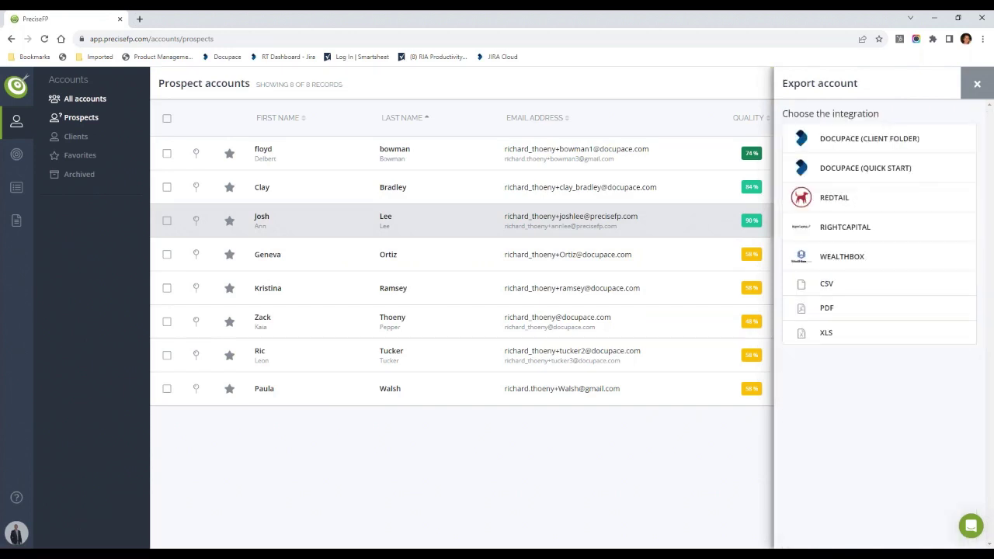
left_click(849, 230)
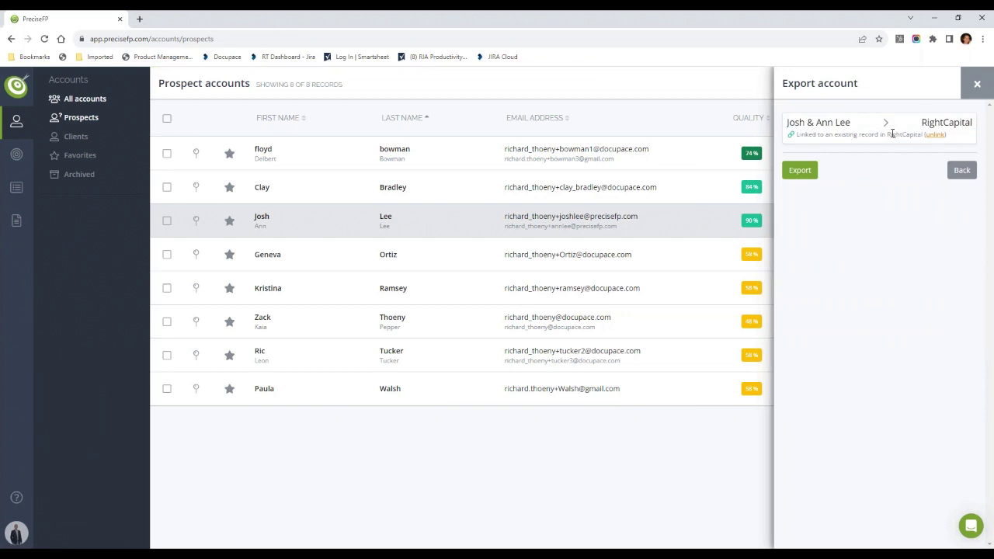
Step: Unlink the account from its RightCapital record, search existing records by the couple's last name and select their matching record
left_click(934, 135)
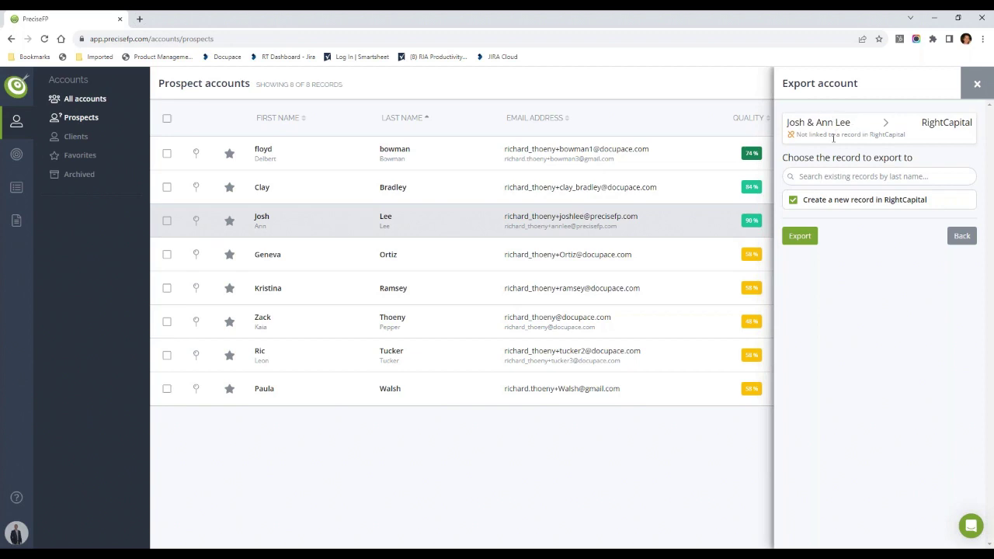
left_click(816, 175)
type("lee")
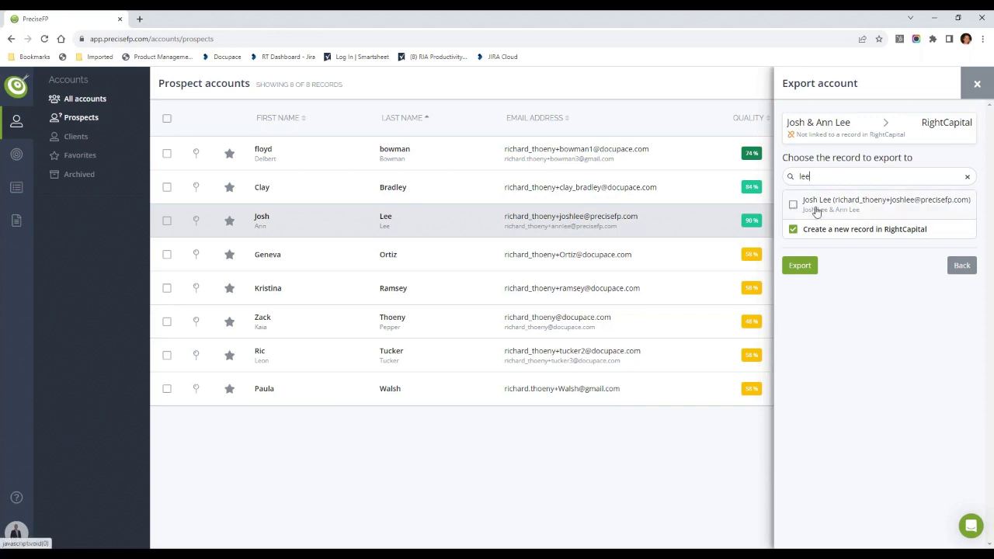
left_click(794, 206)
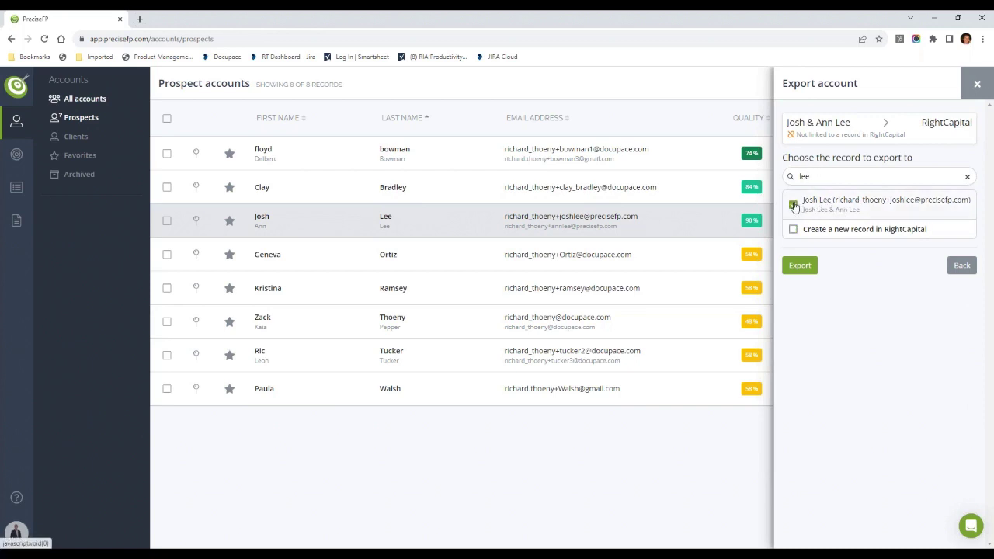
Step: Export the couple's account to the selected RightCapital record, review the exported data categories and close the export summary
left_click(800, 267)
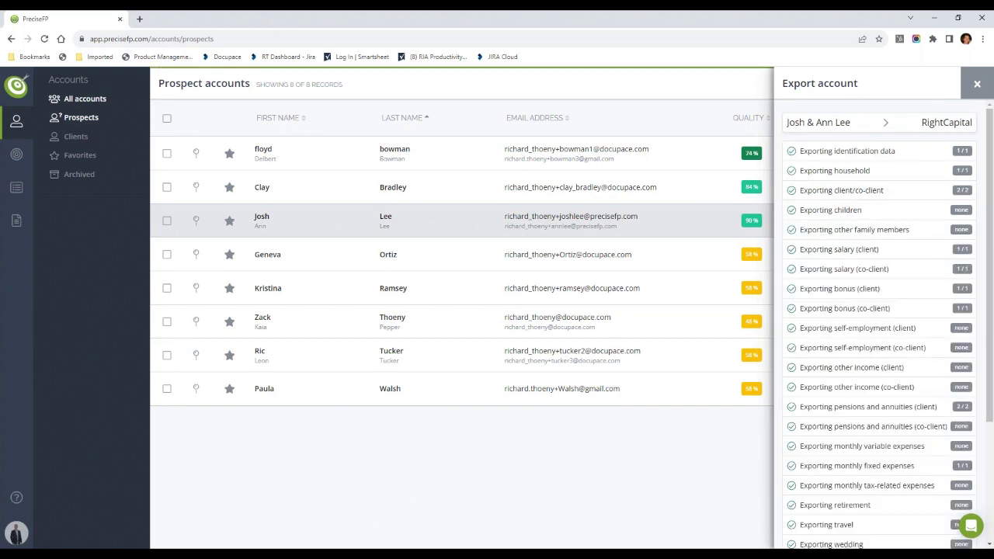
scroll(848, 195, "down", 5)
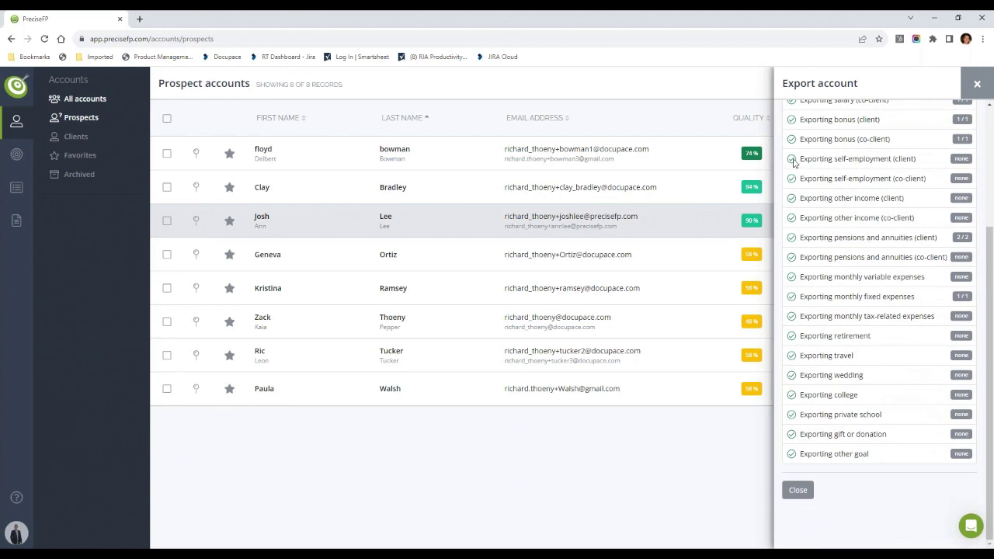
left_click(808, 490)
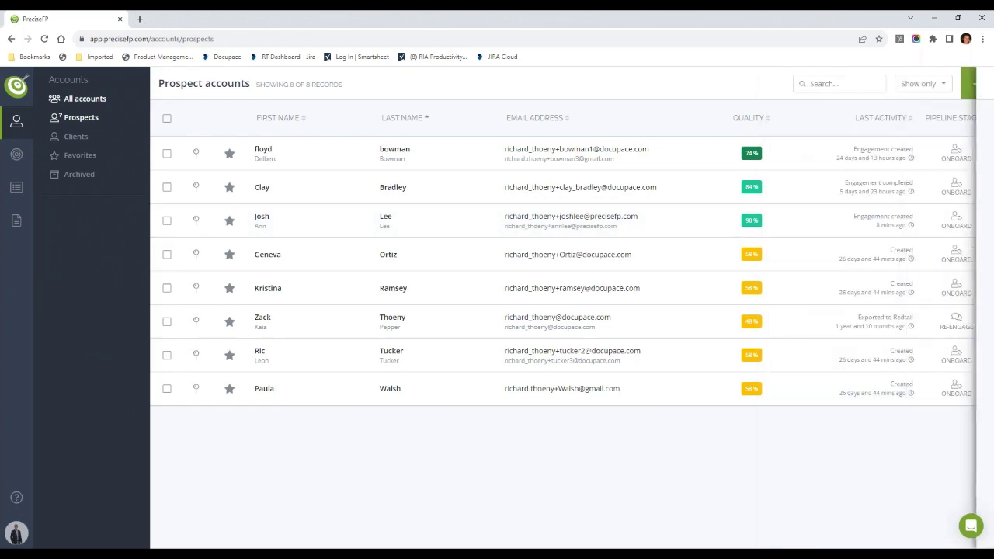
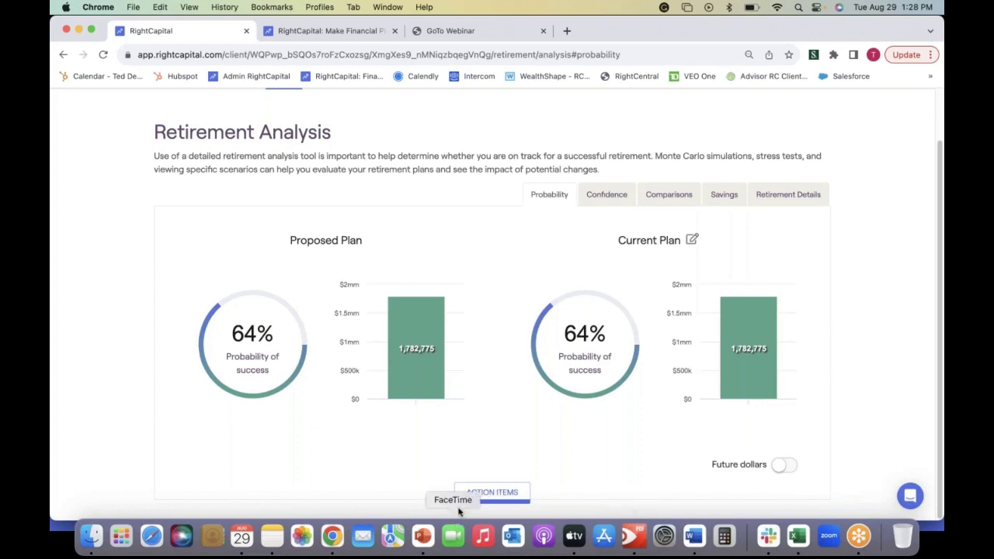
Step: In RightCapital, show the Retirement Analysis action items and set the proposed retirement monthly expense to $7,000
left_click(491, 494)
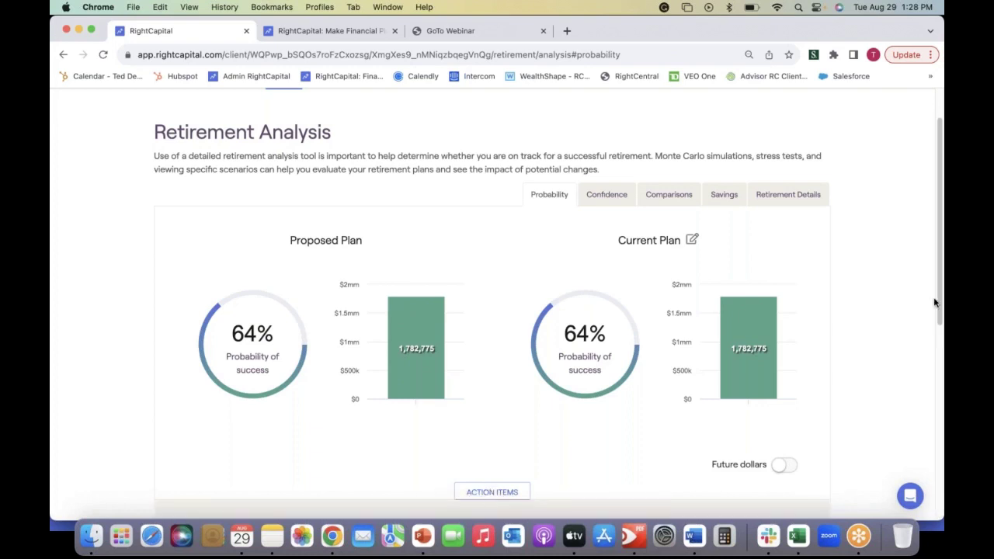
left_click_drag(940, 310, 941, 391)
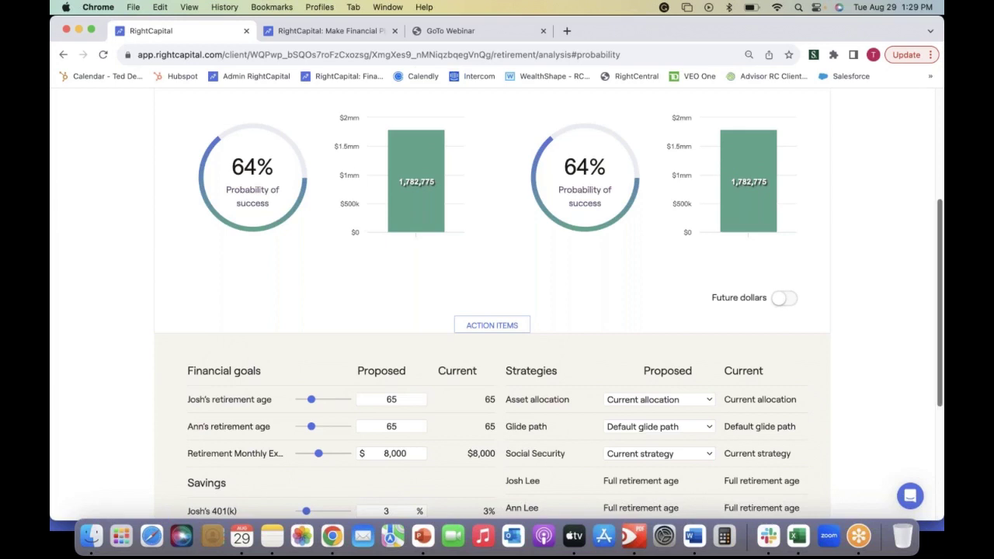
scroll(596, 381, "down", 5)
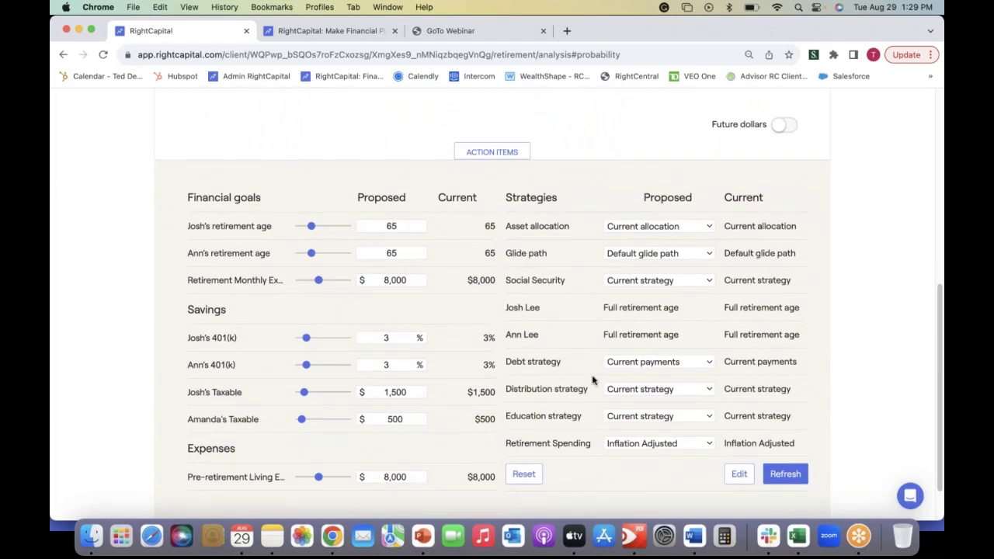
left_click(411, 281)
left_click_drag(411, 281, 278, 285)
type("7000")
Step: Set the proposed pre-retirement living expenses to $7,000
left_click(414, 480)
key("BackSpace")
key("BackSpace")
key("BackSpace")
key("BackSpace")
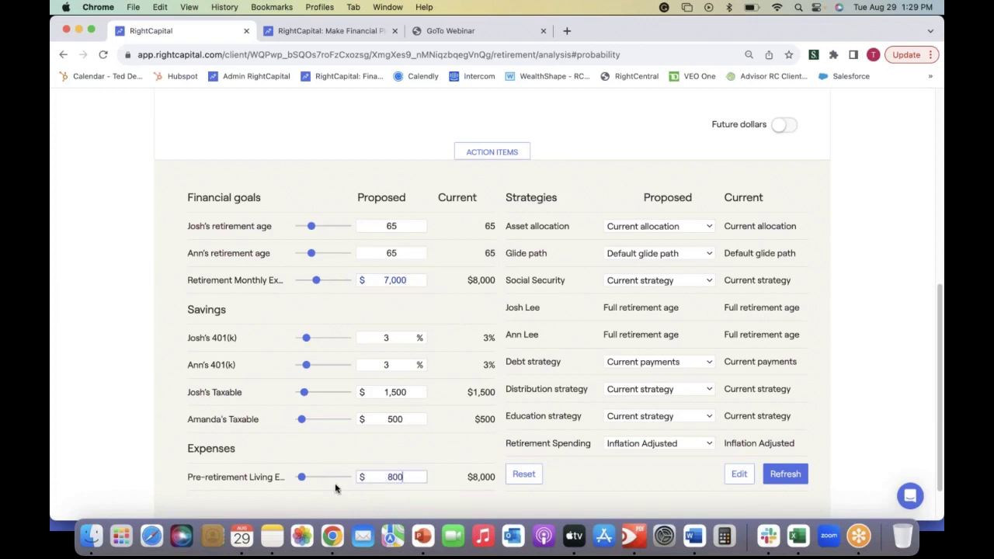
type("7000")
Step: Set the proposed 401(k) savings rate to 10% for both spouses
left_click(399, 339)
left_click_drag(400, 339, 377, 339)
type("10")
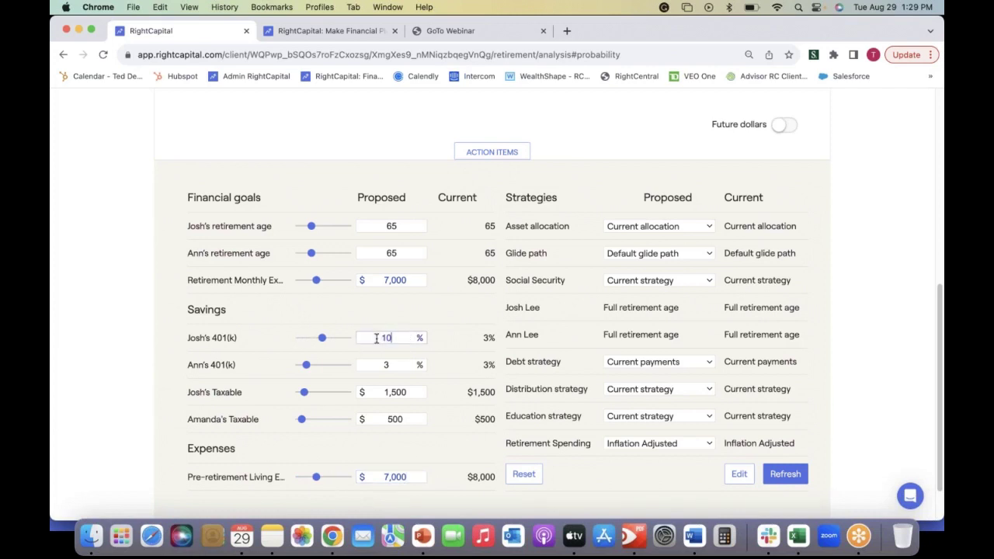
left_click_drag(397, 369, 328, 373)
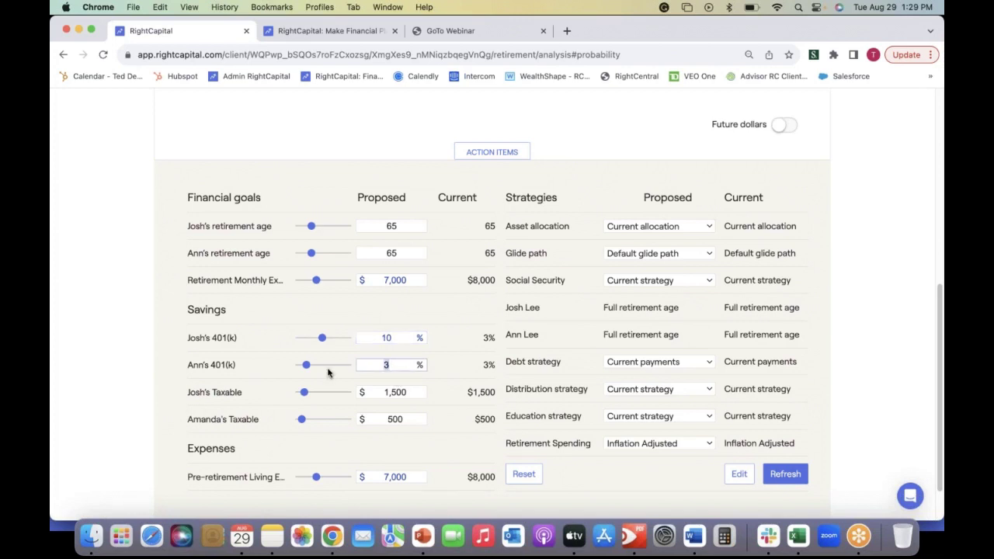
type("10")
Step: Set proposed Social Security to Optimal strategy and retirement spending to Retirement Spending Smile, and refresh the plan's probability of success
left_click(666, 282)
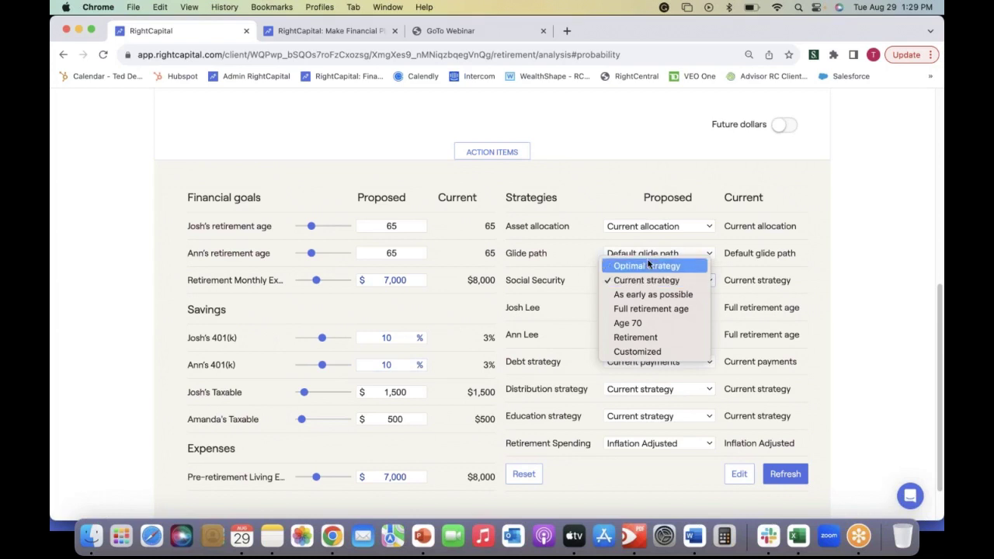
left_click(648, 265)
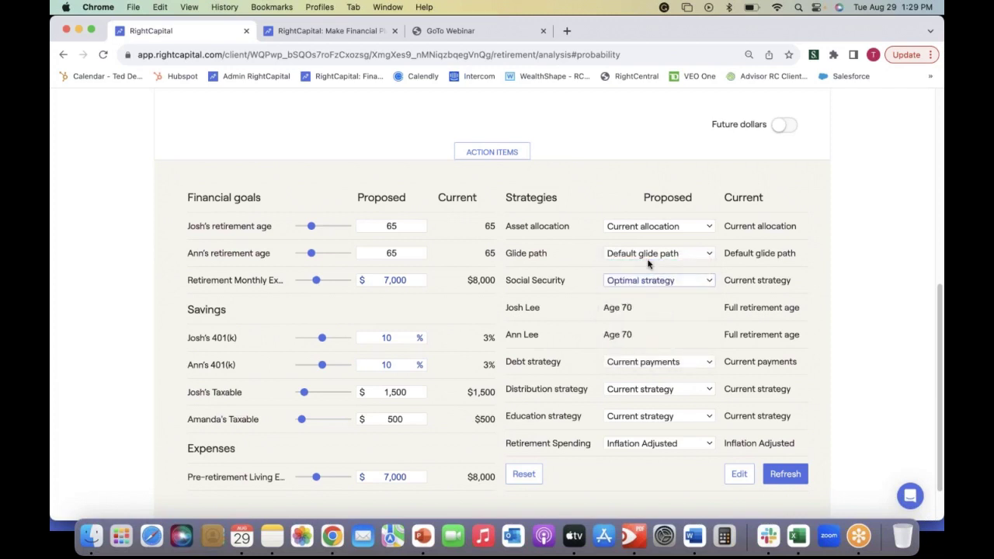
left_click(654, 448)
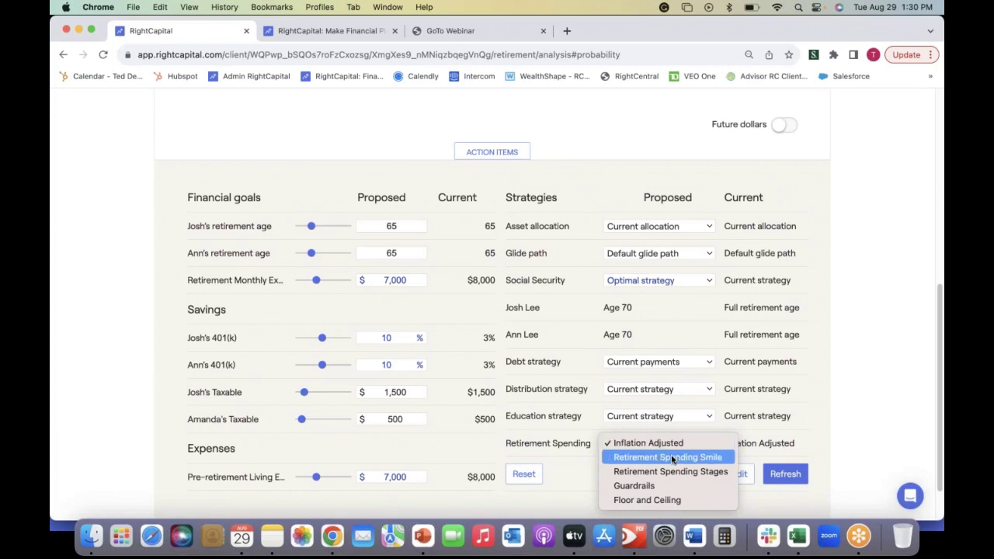
left_click(671, 457)
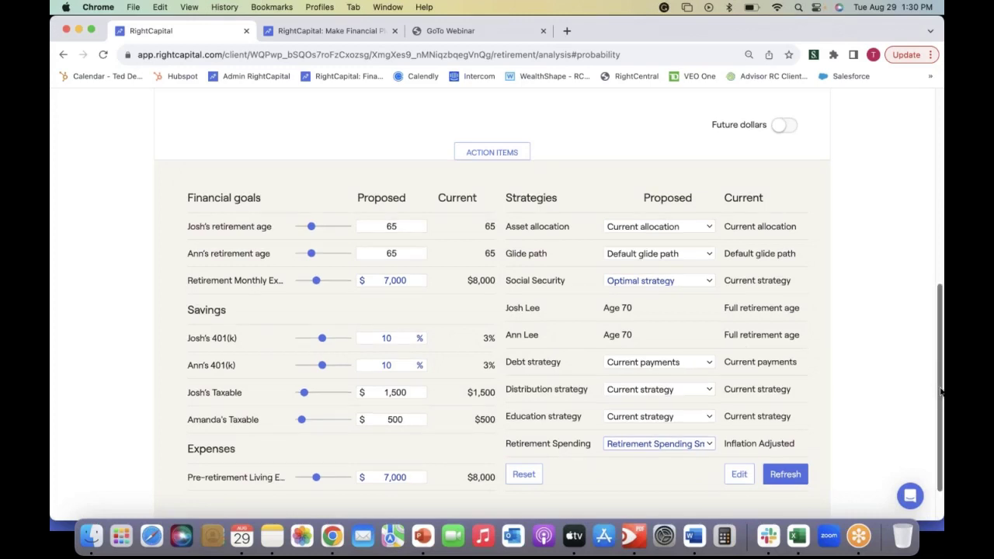
left_click(787, 475)
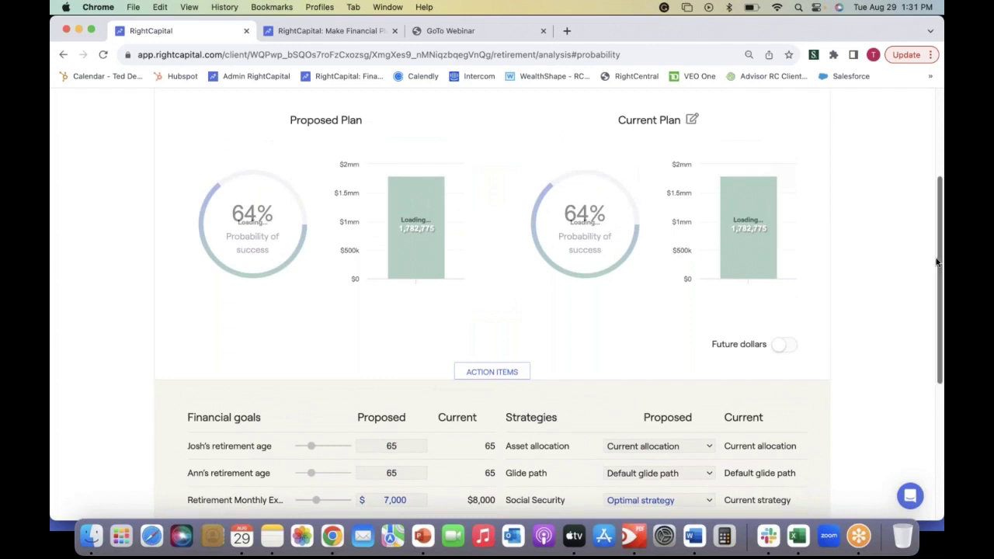
left_click_drag(942, 254, 938, 223)
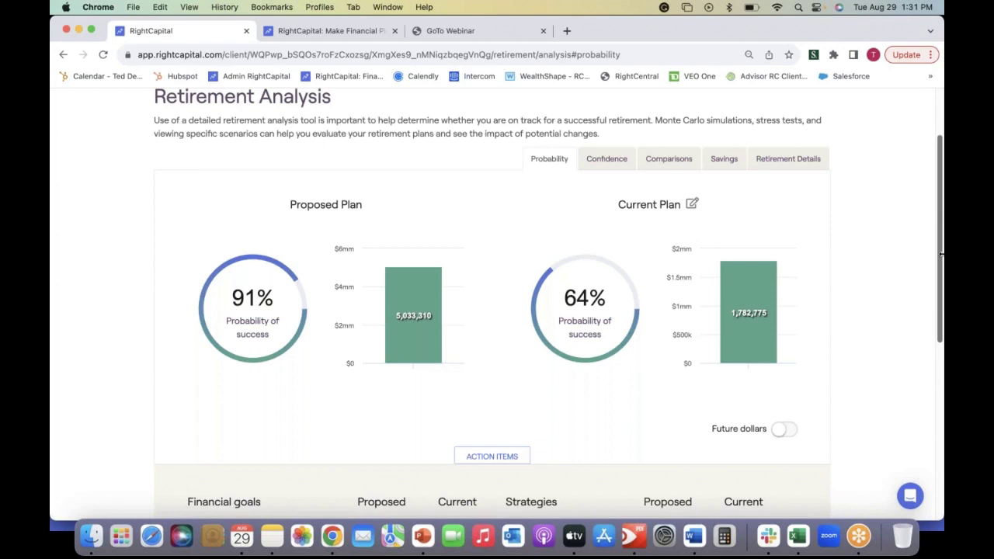
Step: Set the co-client's proposed retirement age to 63 and recalculate the proposed plan
left_click_drag(939, 257, 943, 318)
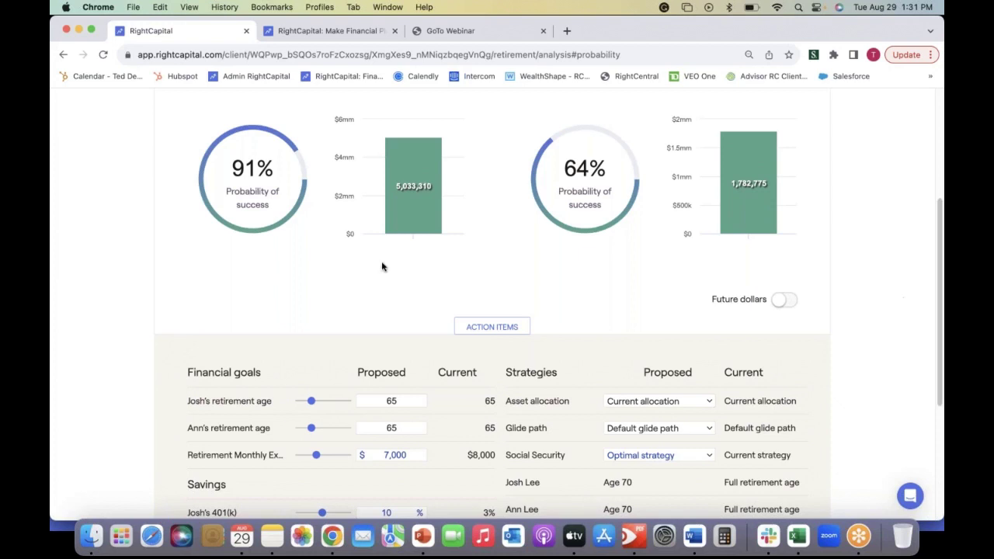
left_click(364, 429)
type("63")
key("Return")
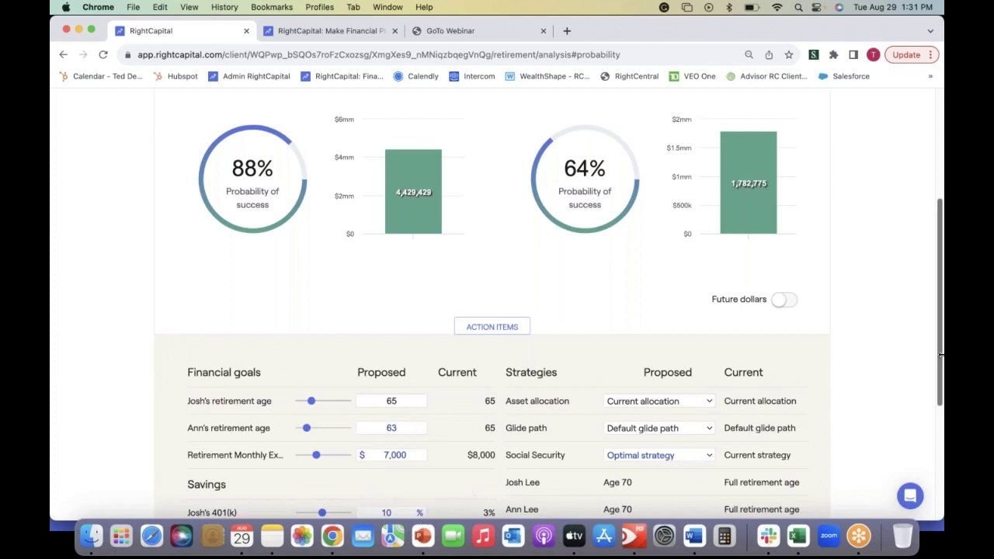
Step: Add a new Vacation goal to the proposed plan's action items
left_click_drag(941, 359, 936, 448)
scroll(936, 443, "down", 1)
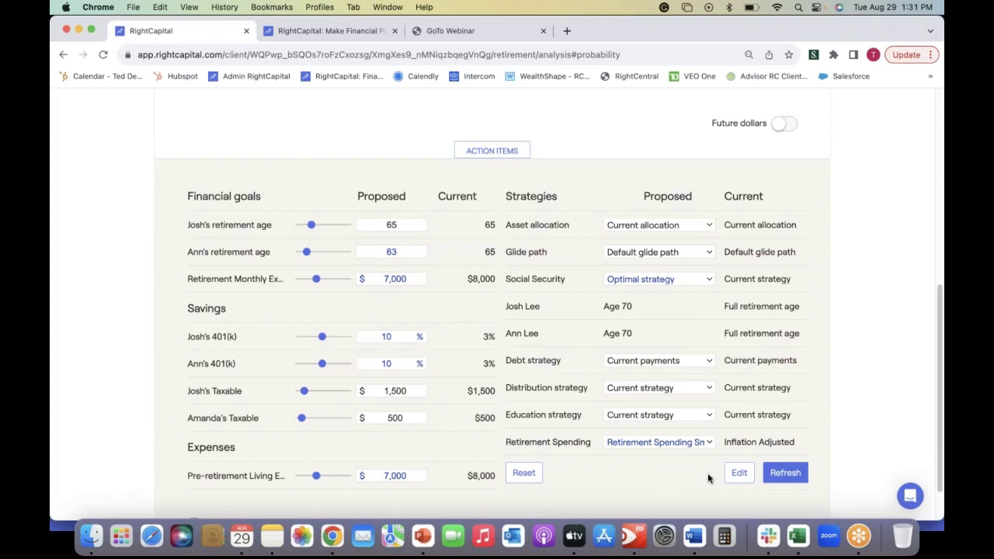
left_click(739, 472)
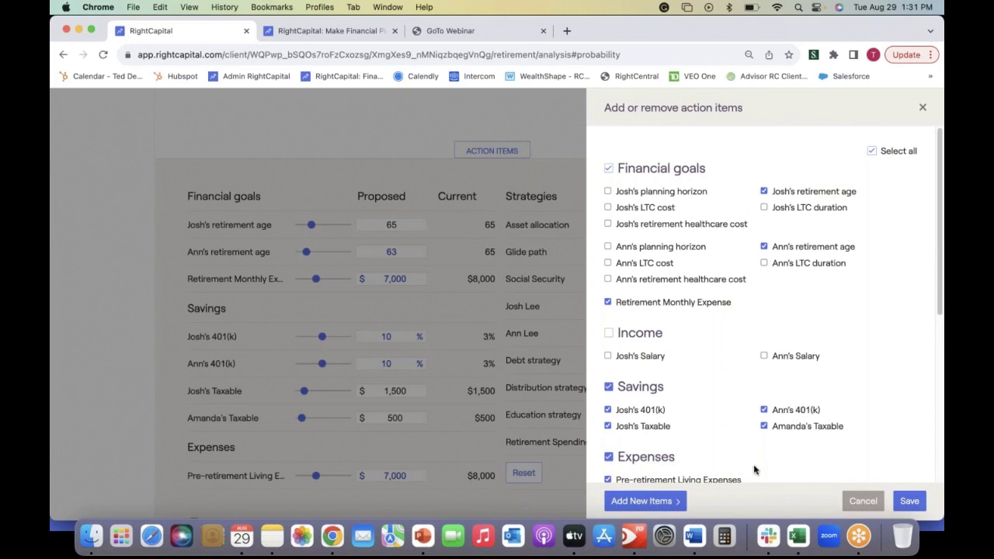
left_click(635, 502)
mouse_move(651, 392)
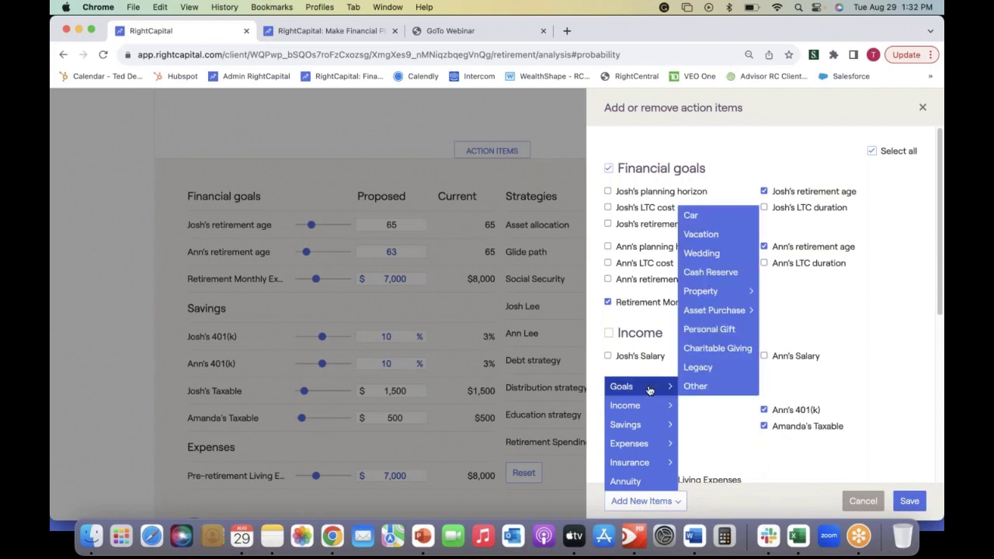
left_click(729, 242)
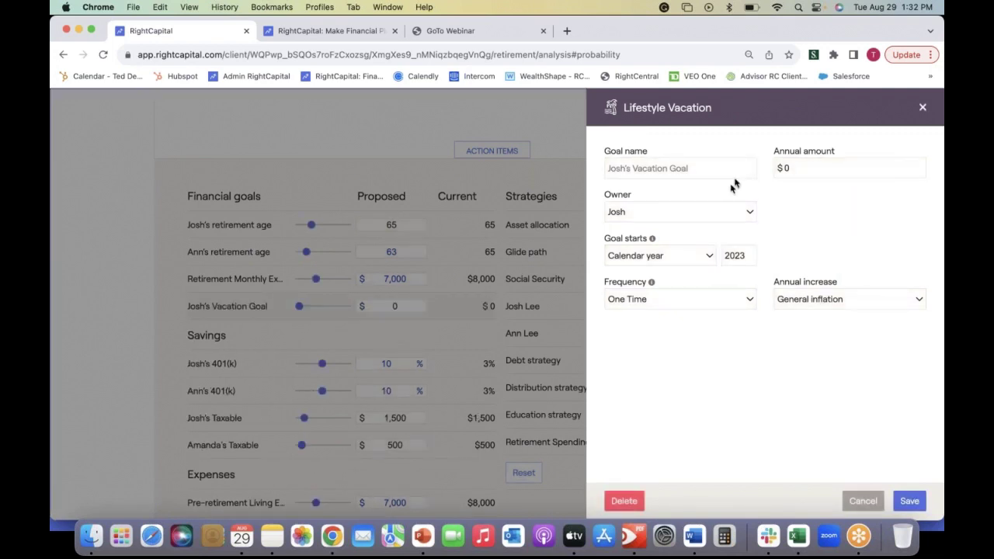
Step: Set the vacation goal's annual amount to $8,000 and have it start at the primary client's retirement
left_click(811, 168)
key("BackSpace")
type("8,000")
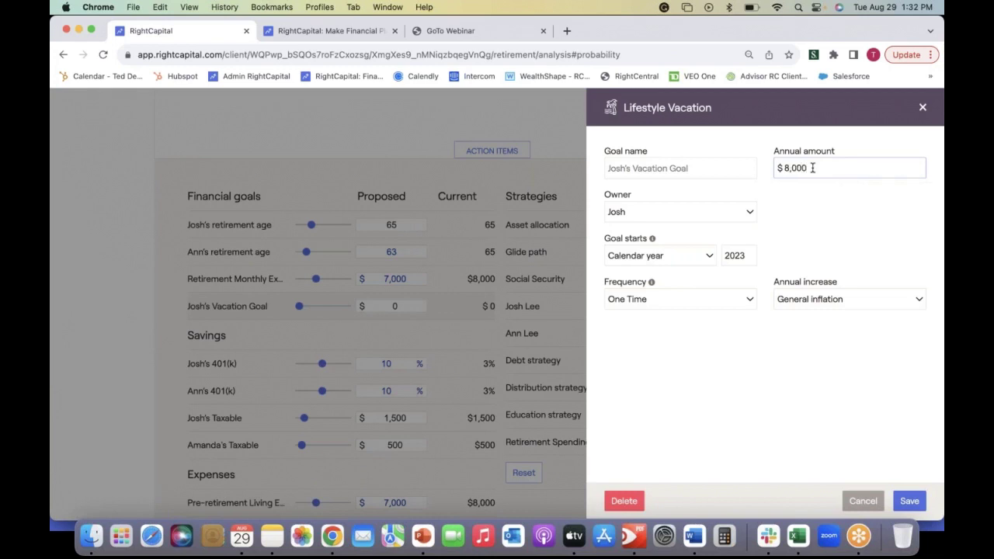
left_click(698, 258)
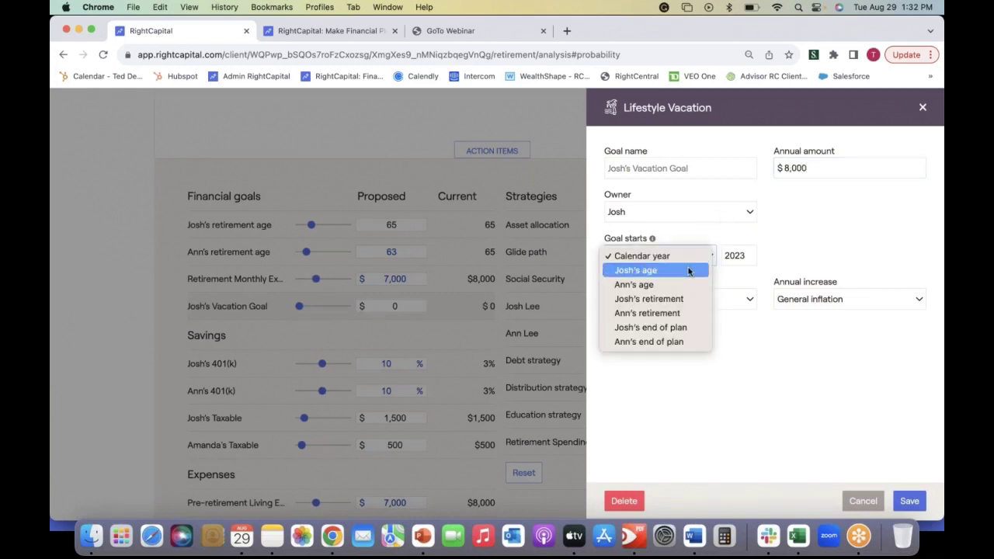
left_click(679, 300)
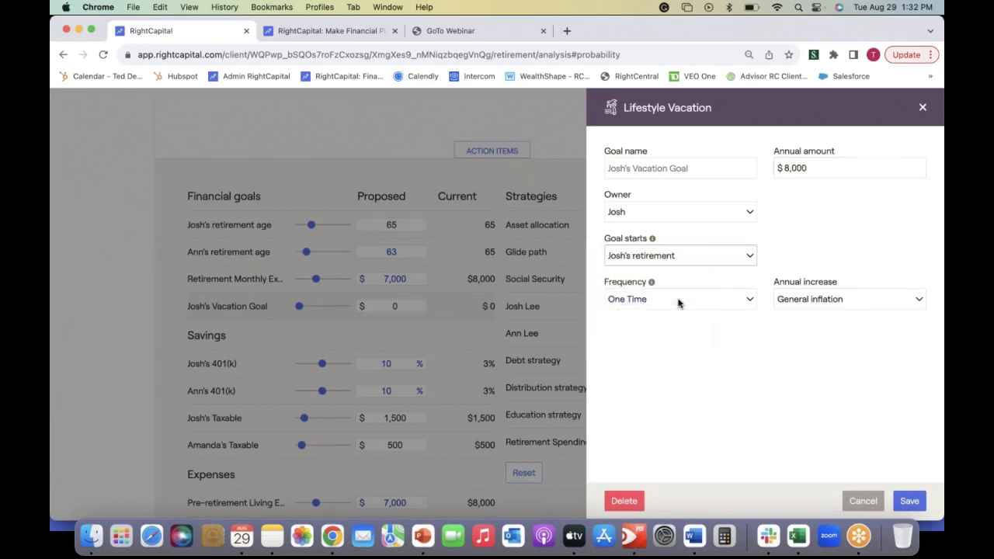
Step: Make the vacation goal recur every 1 years, end it after 10 years, and save it
left_click(679, 301)
left_click(679, 315)
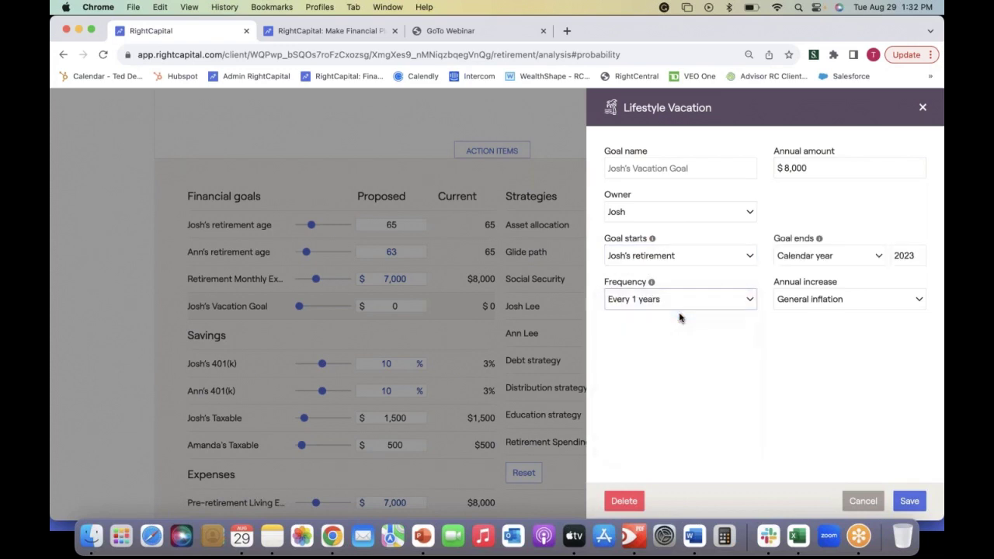
left_click(876, 255)
left_click(862, 270)
left_click(912, 257)
type("10")
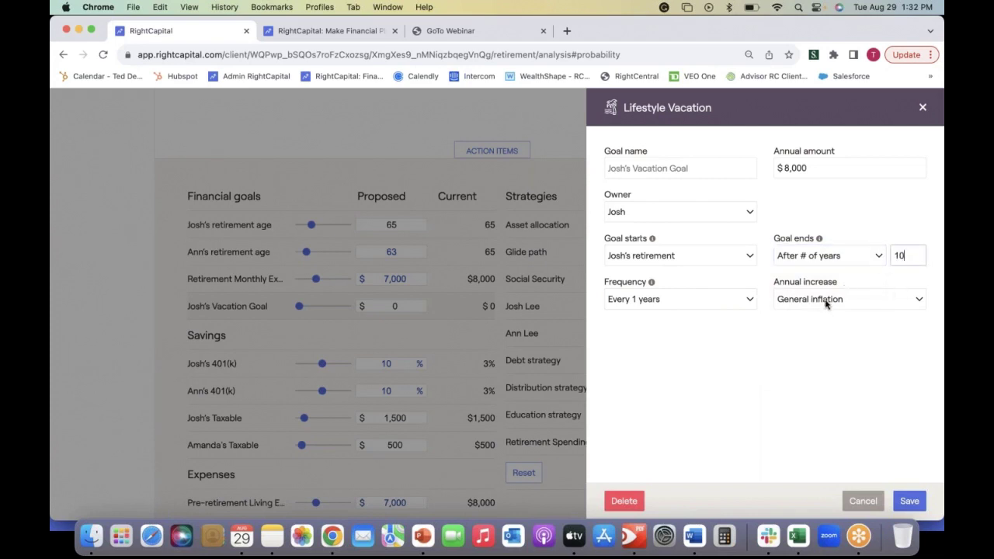
left_click(906, 502)
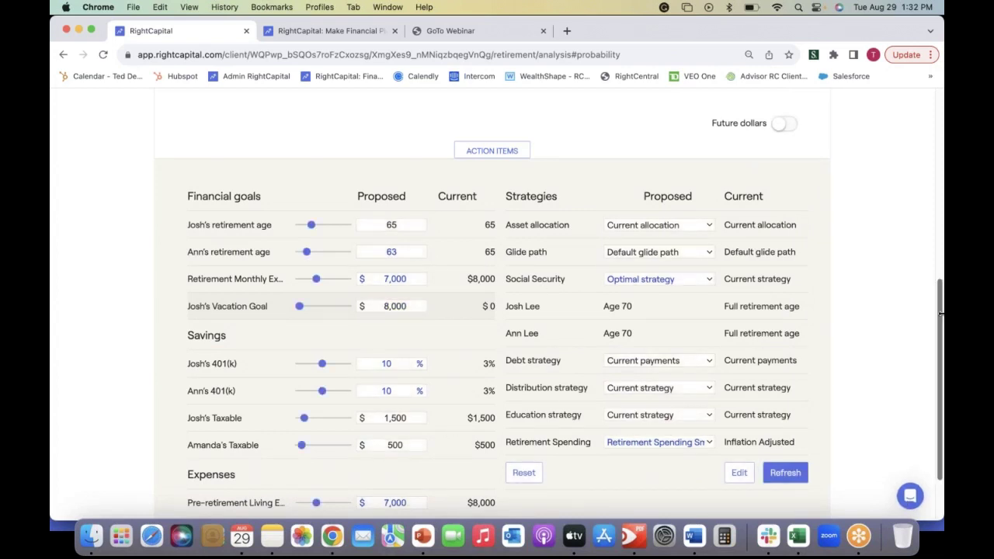
Step: Open the tax distribution analysis and check which withdrawal sequences are available for the proposed distribution strategy
scroll(942, 314, "up", 5)
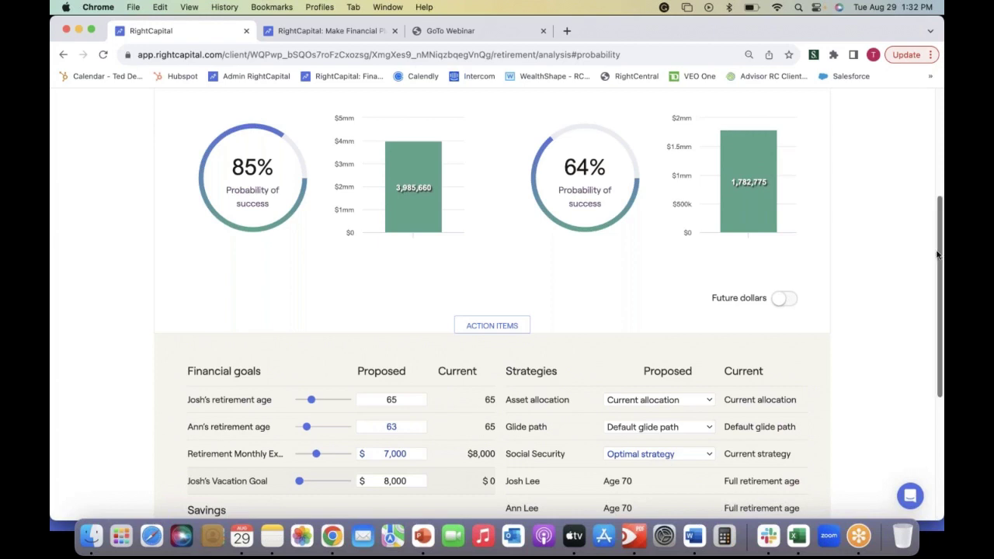
left_click_drag(938, 255, 930, 68)
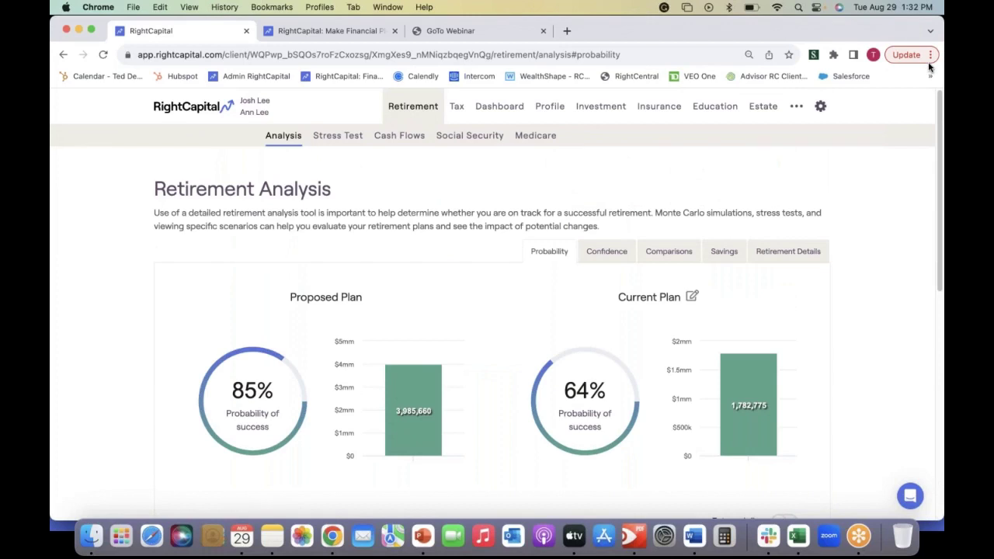
left_click(457, 105)
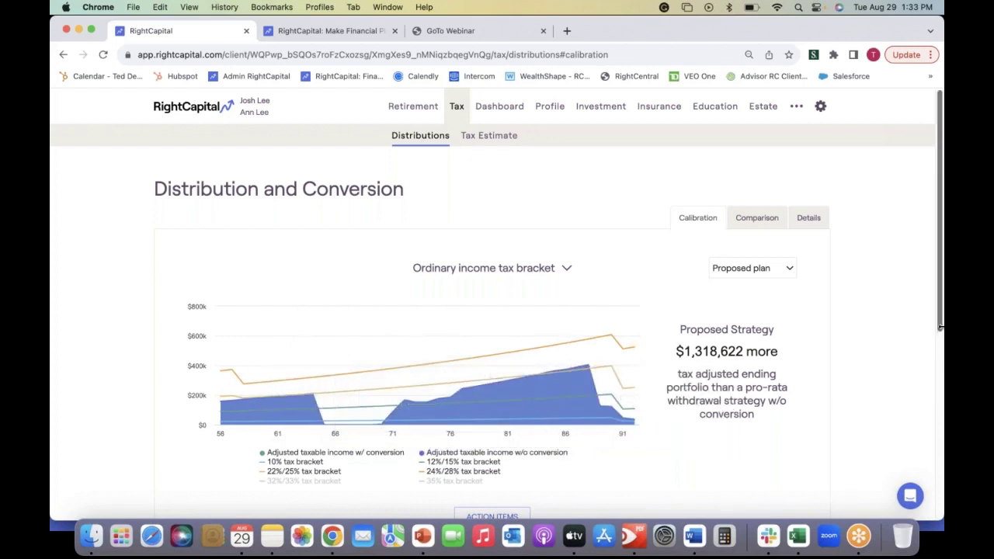
scroll(941, 328, "down", 5)
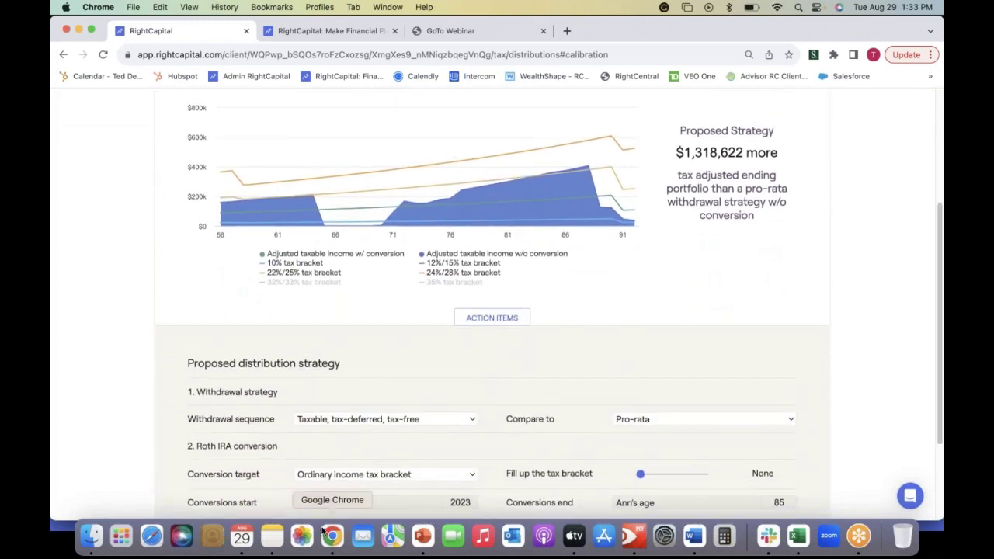
left_click(425, 420)
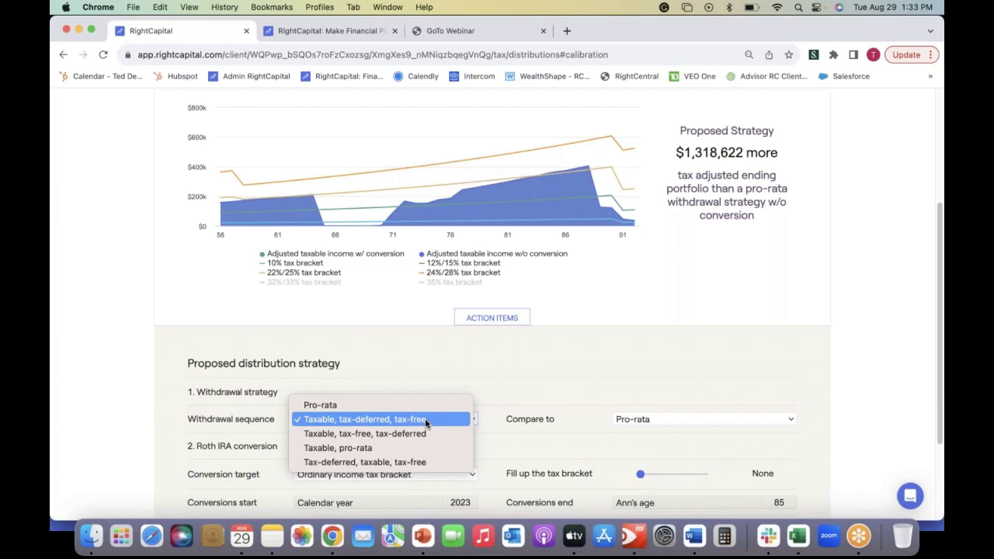
left_click(590, 369)
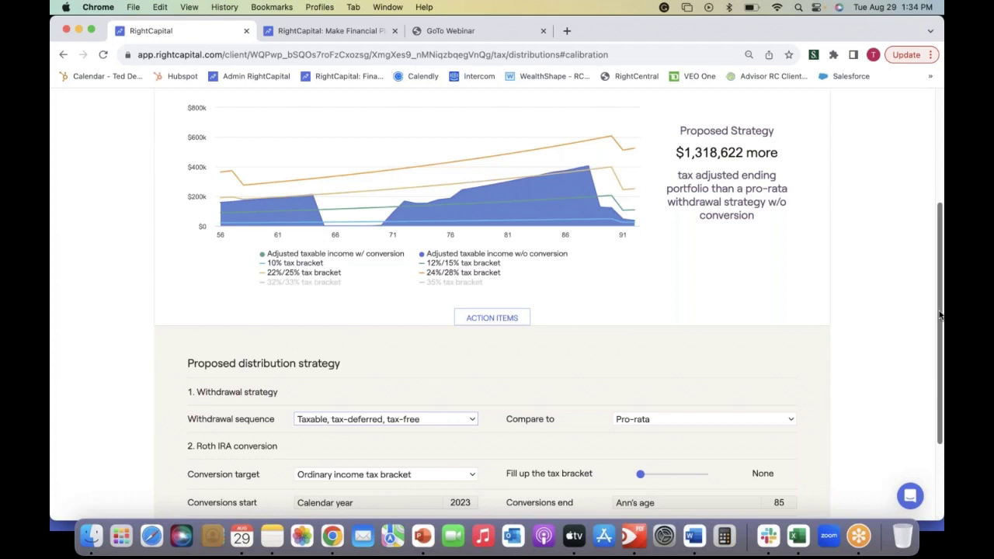
Step: Set the Roth IRA conversion to fill up the 10% tax bracket and view the yearly withdrawal and conversion details
scroll(940, 314, "down", 2)
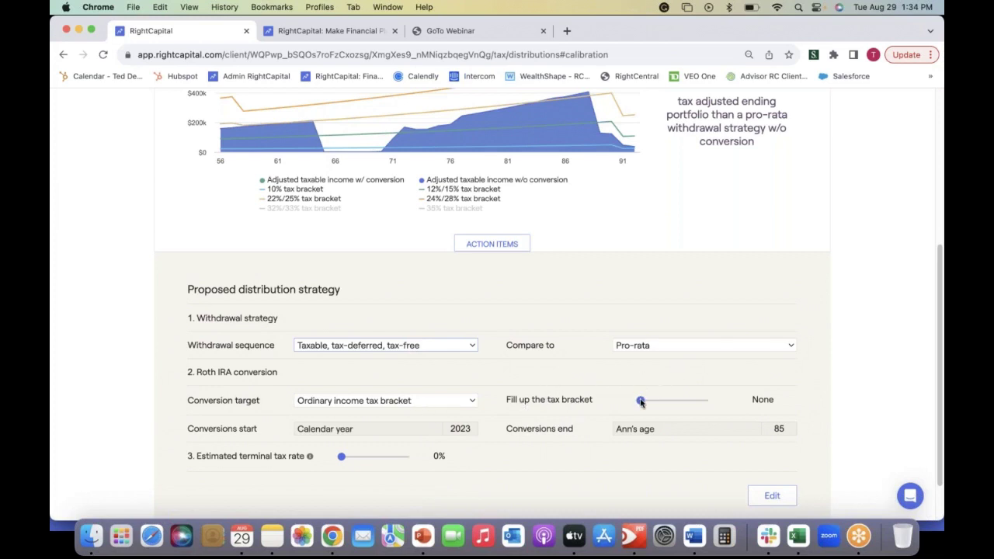
left_click_drag(641, 401, 650, 403)
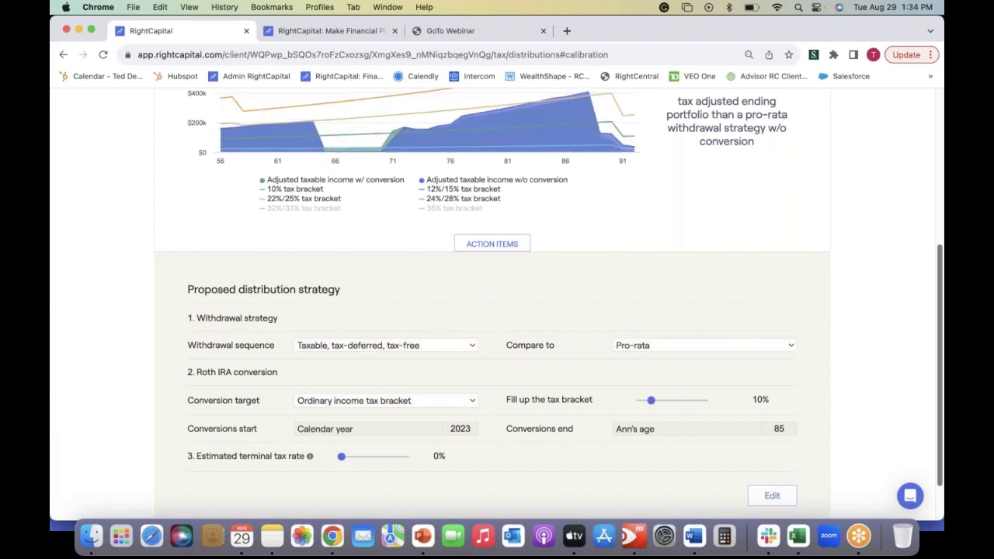
mouse_move(335, 153)
scroll(937, 383, "up", 5)
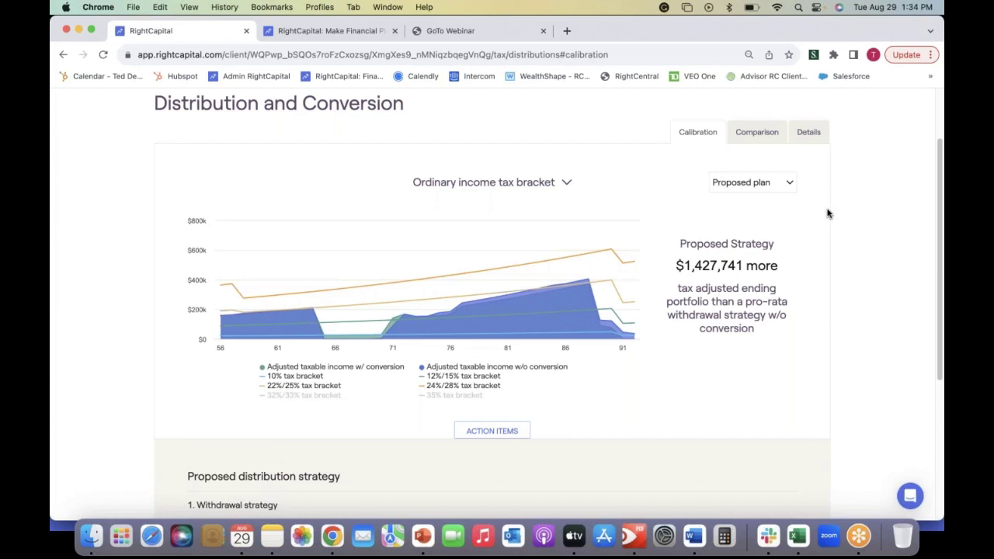
left_click(808, 133)
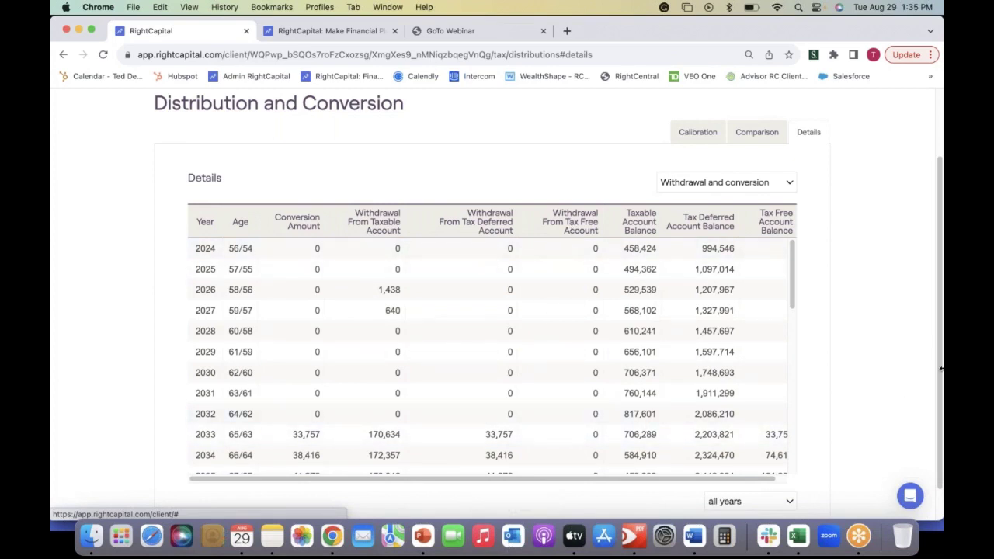
left_click_drag(942, 372, 940, 87)
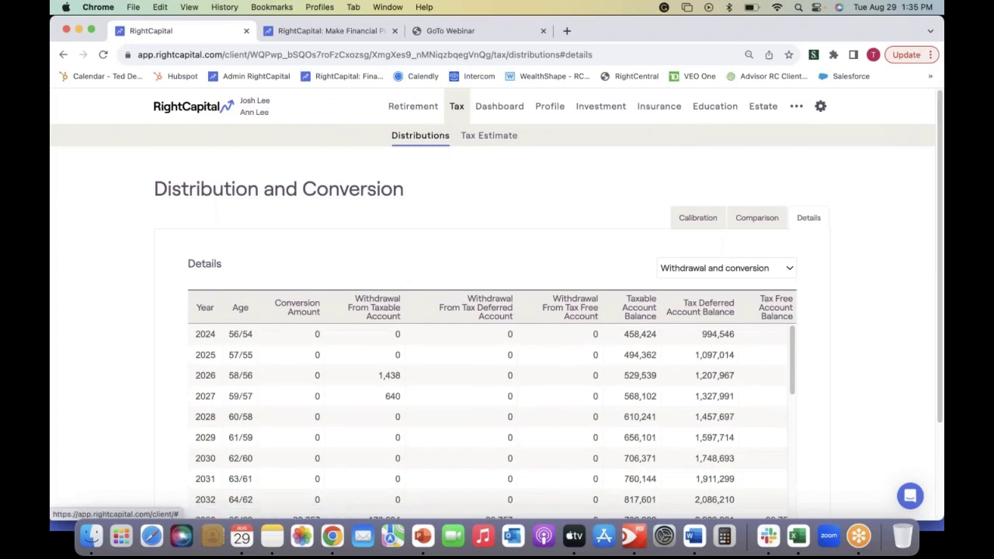
Step: Open the retirement stress test and examine the proposed plan's probability of success under each risk and its assumption settings
left_click(412, 115)
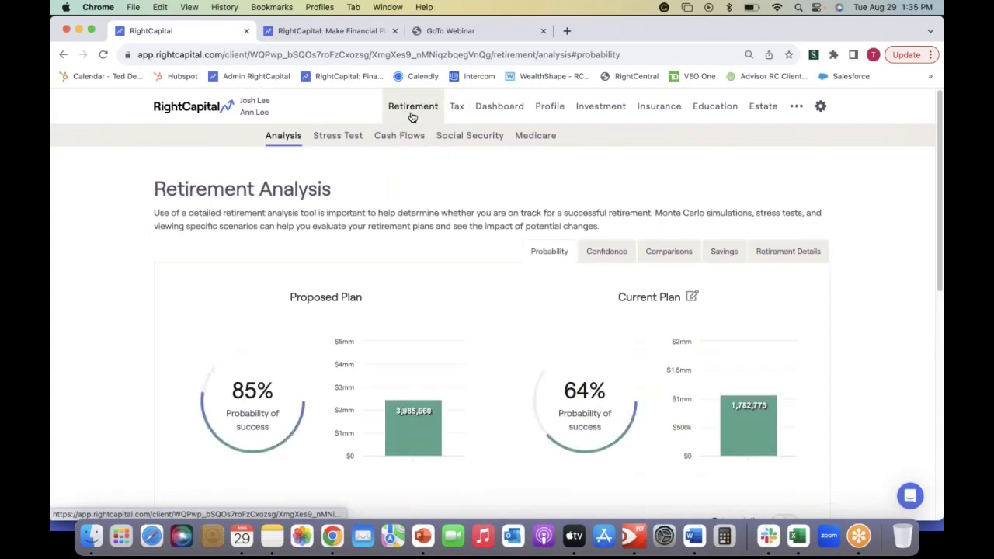
left_click(326, 139)
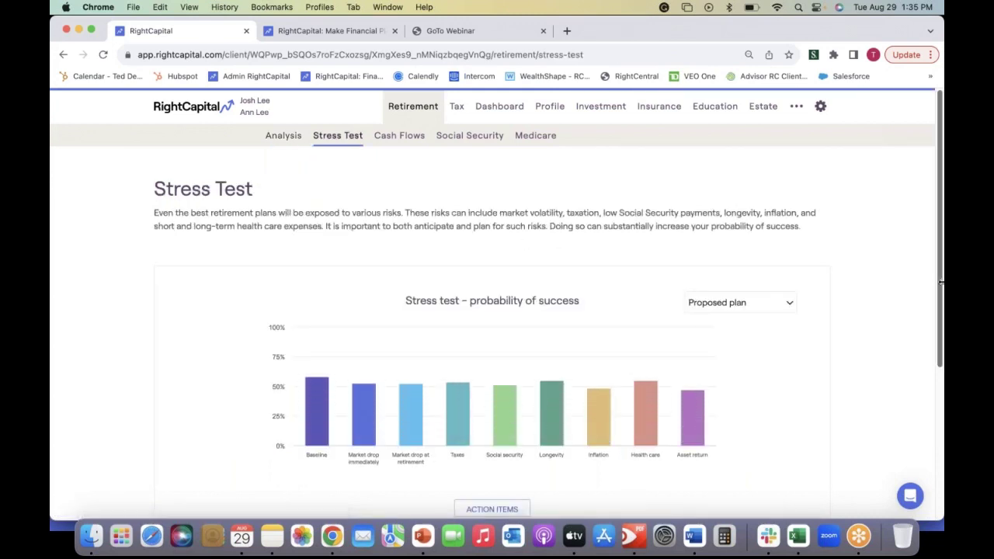
left_click_drag(943, 285, 942, 383)
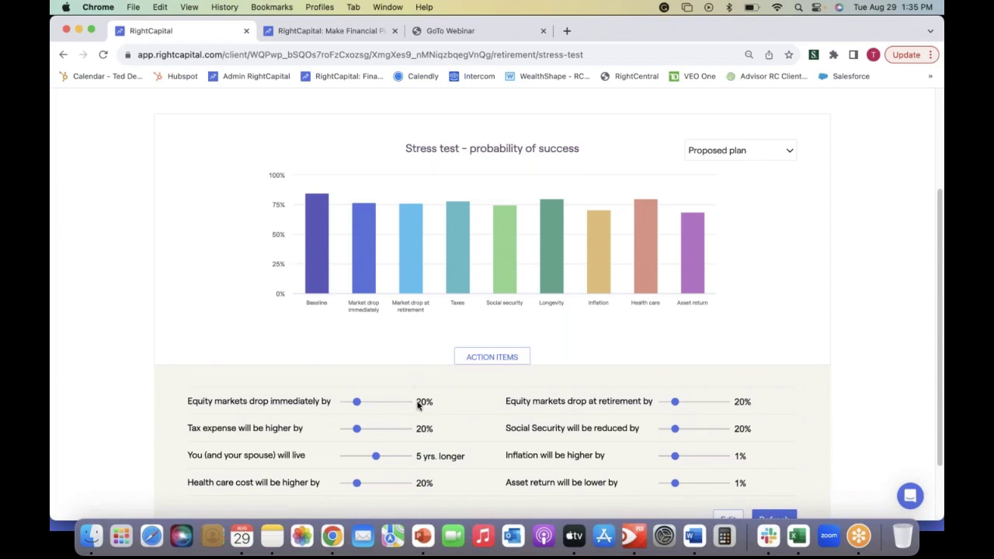
mouse_move(365, 275)
mouse_move(424, 221)
scroll(922, 97, "up", 3)
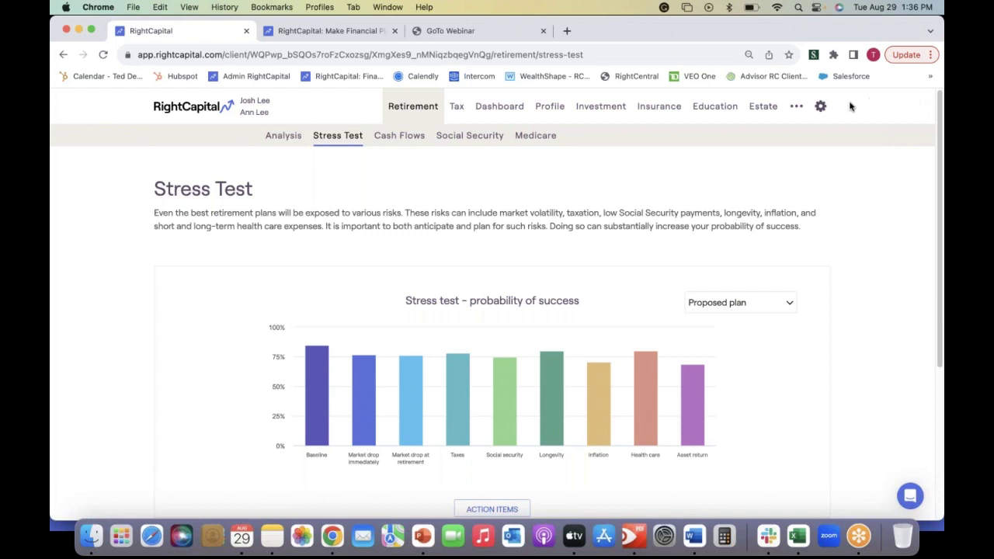
Step: Open the proposed plan's cash flow waterfall and compare 2032, the year before retirement, with 2033
left_click(402, 138)
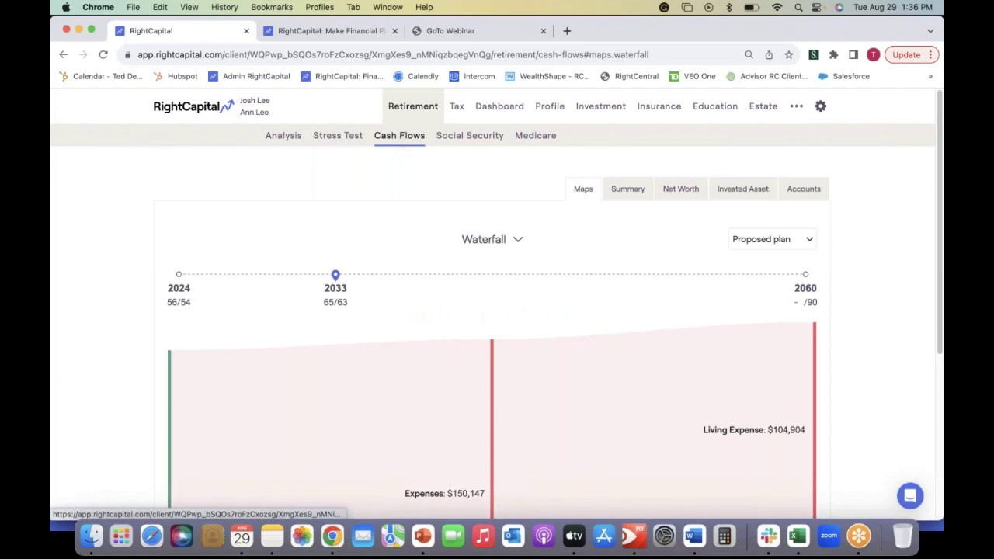
mouse_move(940, 330)
left_mouse_down()
mouse_move(942, 487)
mouse_move(942, 361)
mouse_move(943, 381)
left_mouse_up()
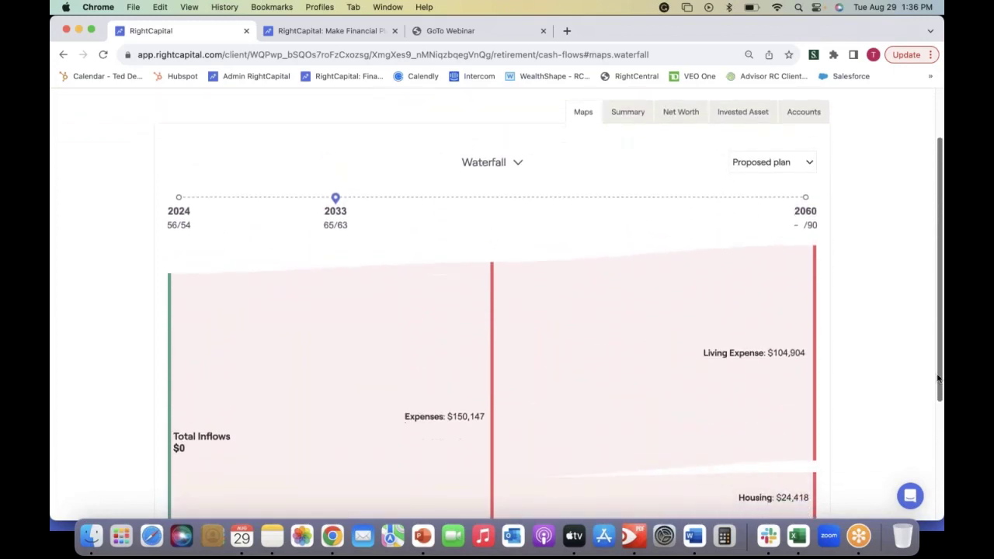
mouse_move(335, 199)
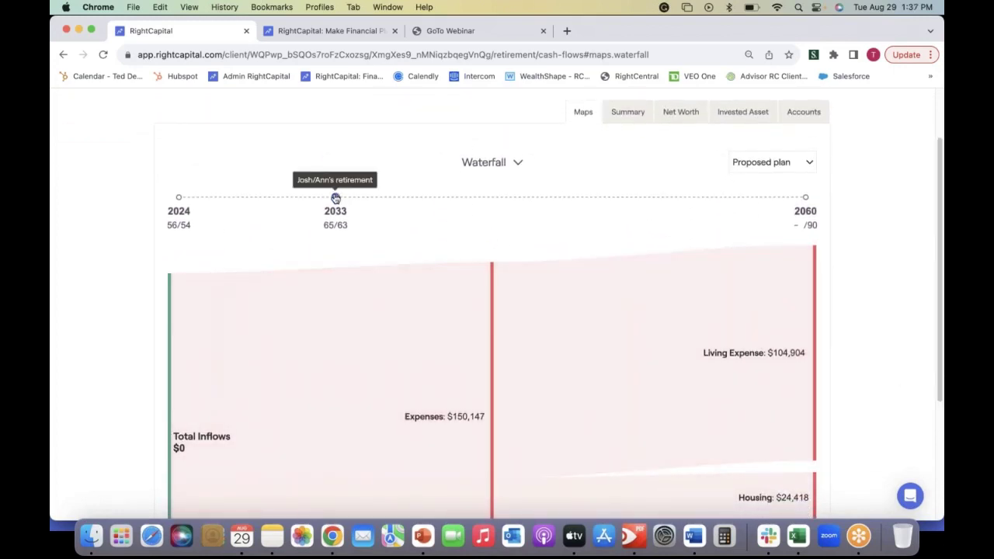
left_click_drag(332, 198, 318, 198)
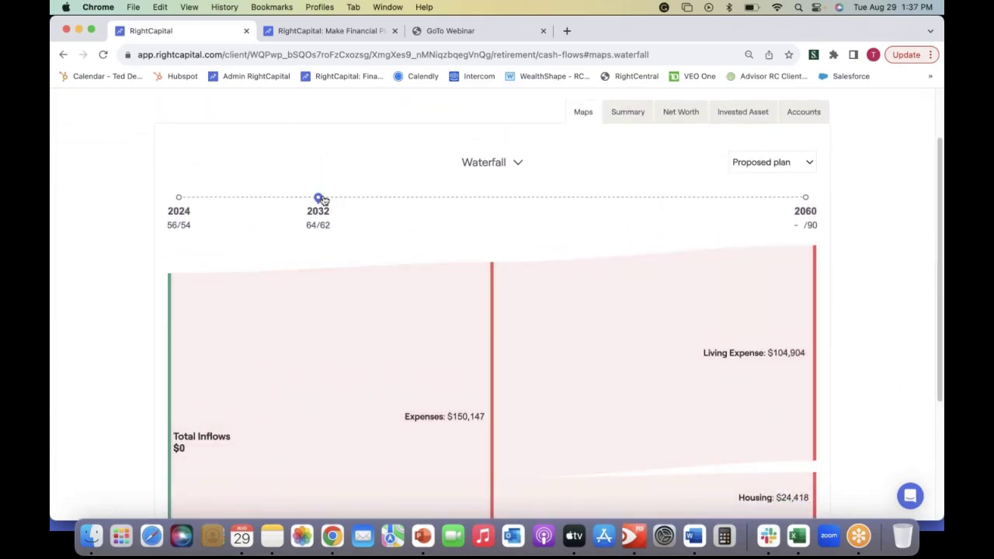
scroll(941, 274, "down", 3)
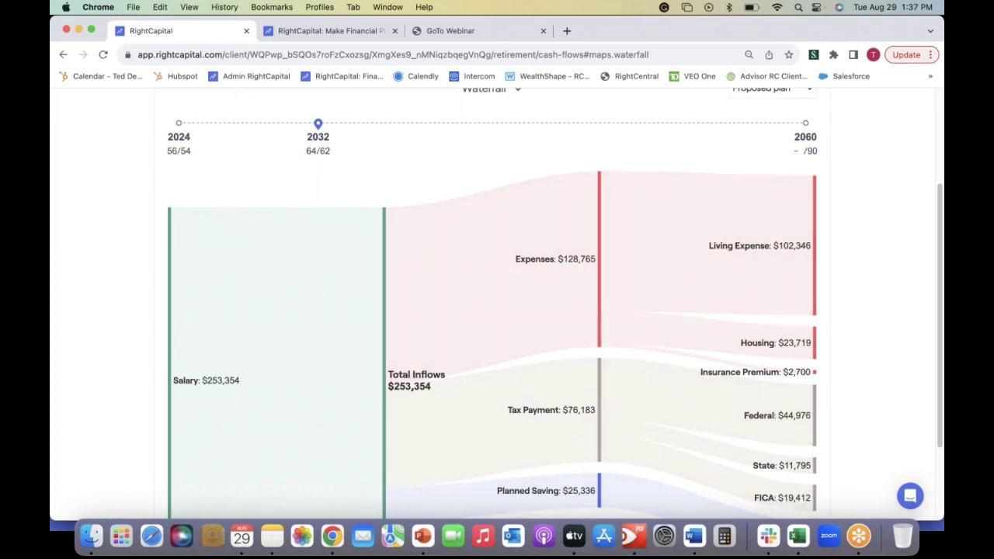
left_click_drag(319, 126, 335, 124)
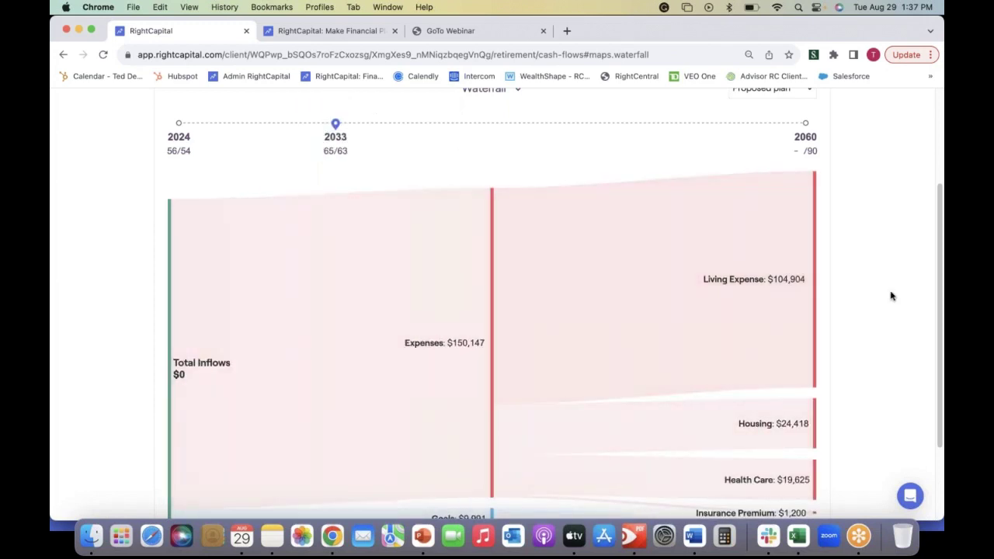
left_click_drag(940, 295, 943, 358)
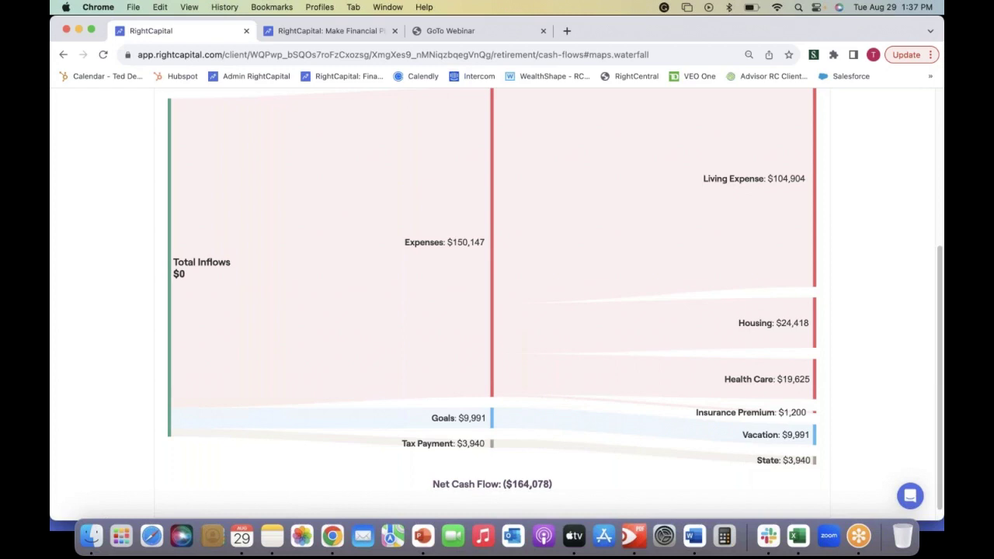
left_click_drag(940, 378, 941, 244)
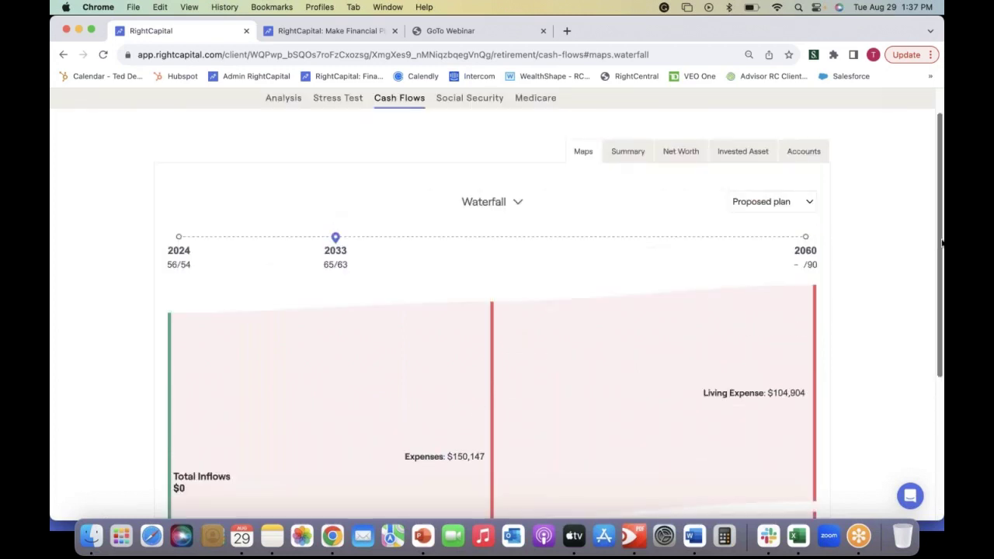
Step: View the 2033 cash flows as a breakdown, and drill the yearly cash flow summary down to living expenses
left_click(514, 207)
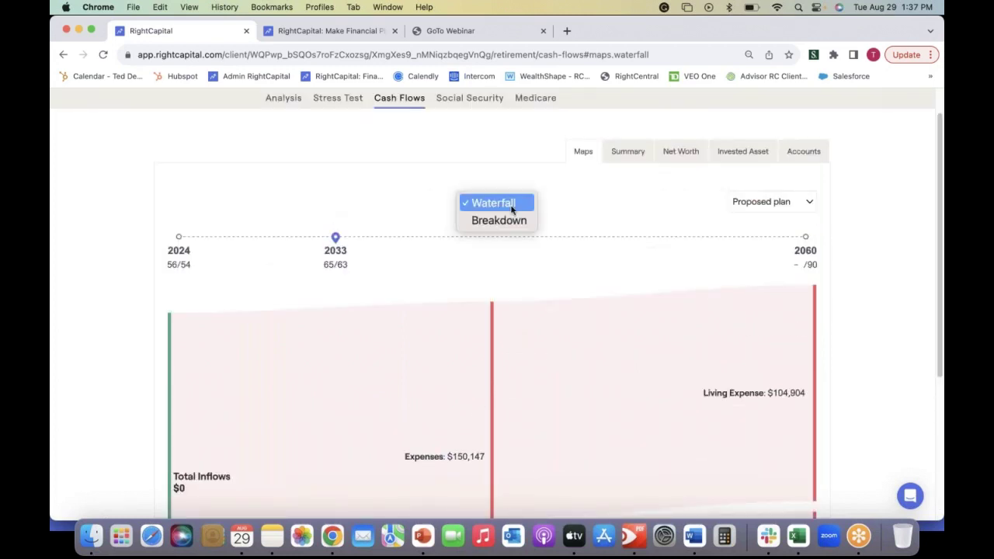
left_click(506, 222)
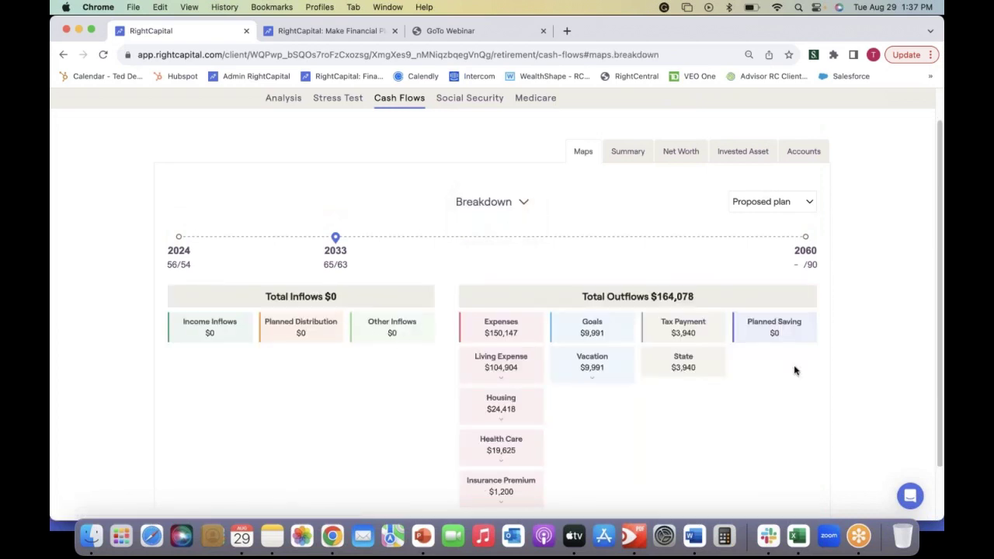
left_click(629, 150)
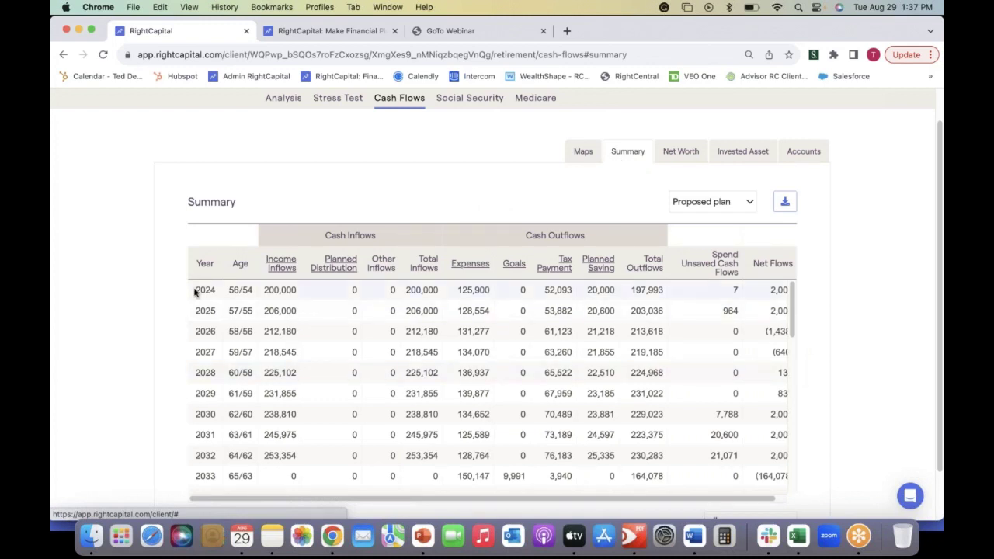
left_click(474, 266)
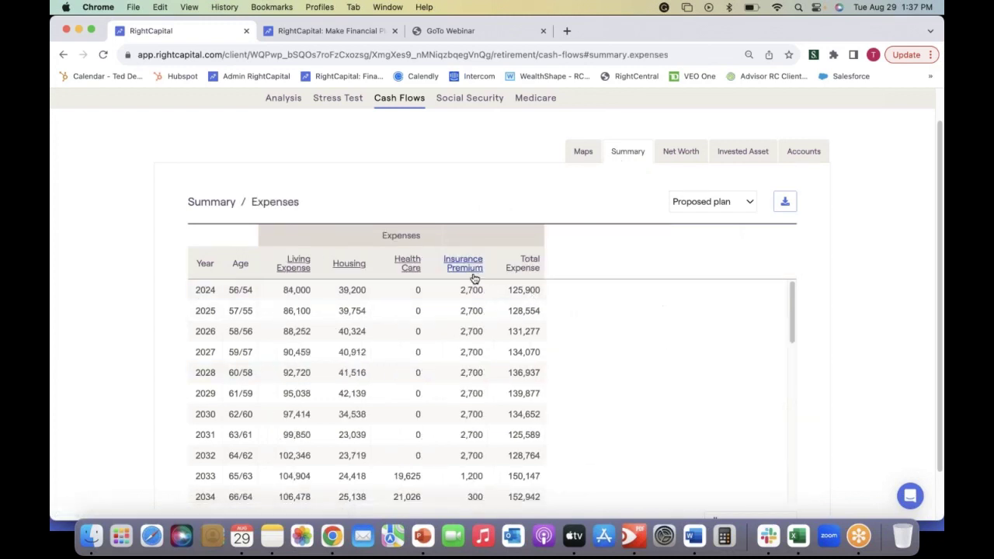
left_click(288, 270)
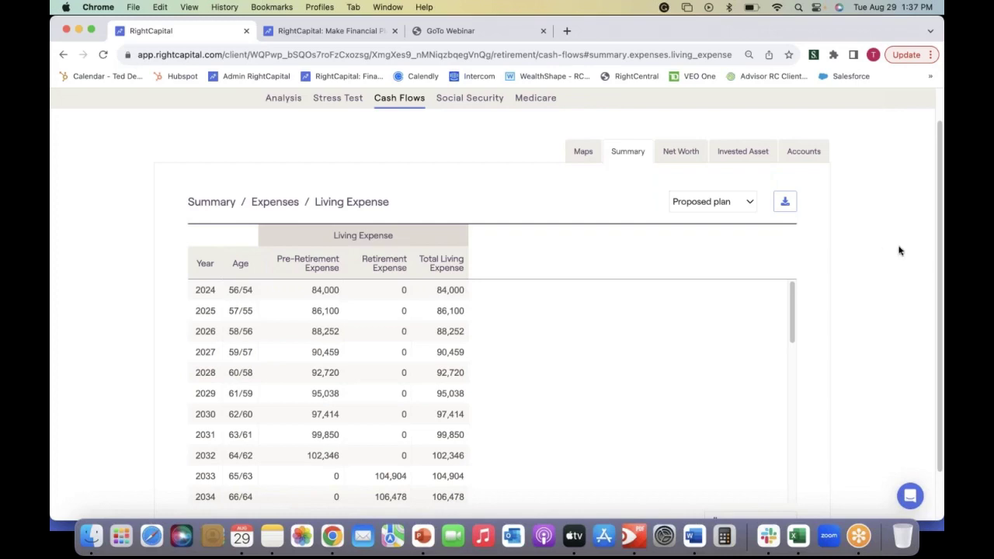
scroll(941, 277, "up", 2)
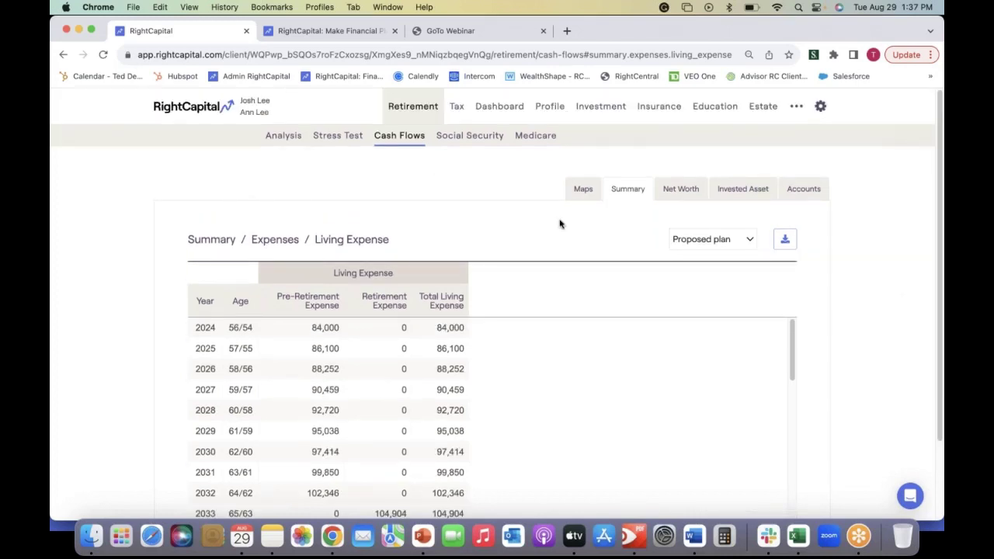
left_click(583, 192)
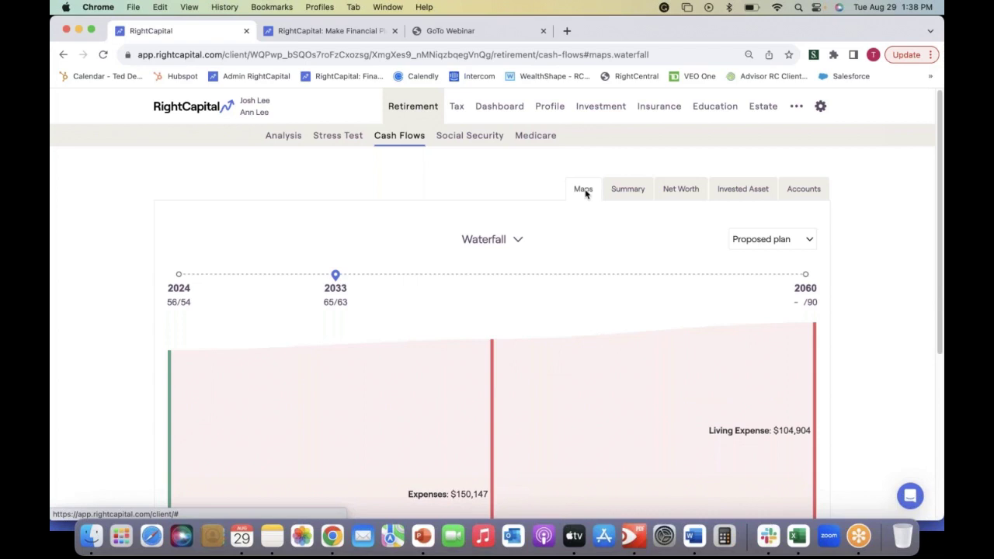
Step: Open the dashboard snapshot and check which item categories can be added to it
left_click(497, 105)
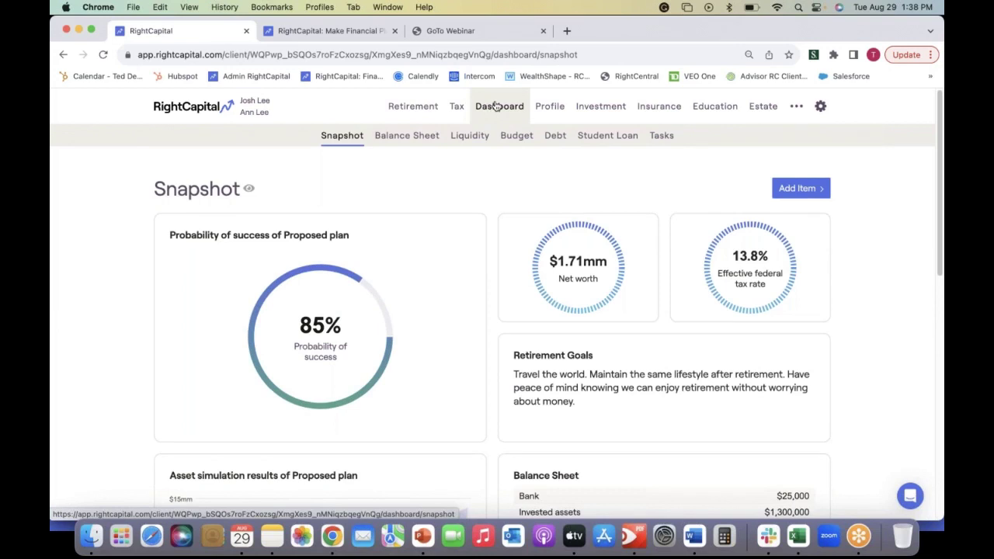
left_click(804, 188)
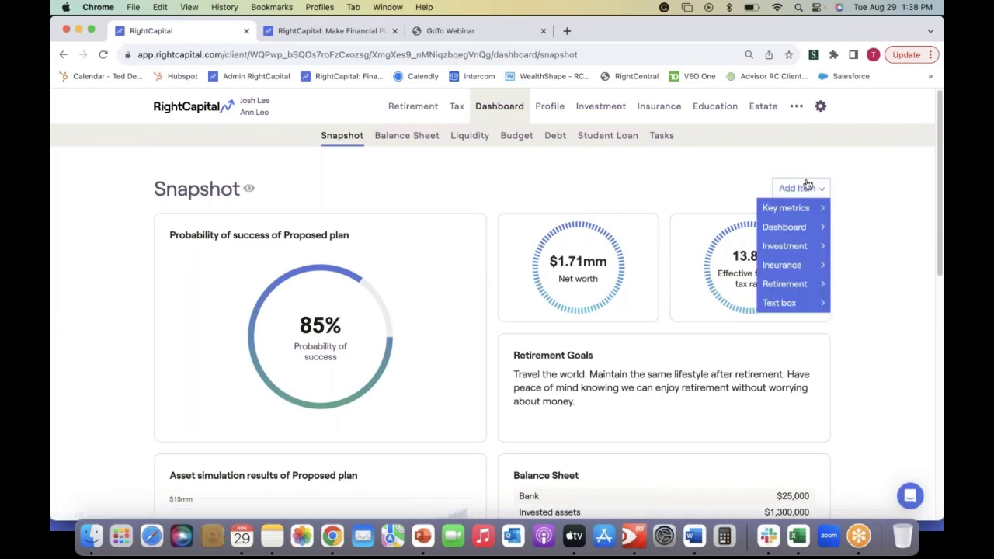
left_click(886, 407)
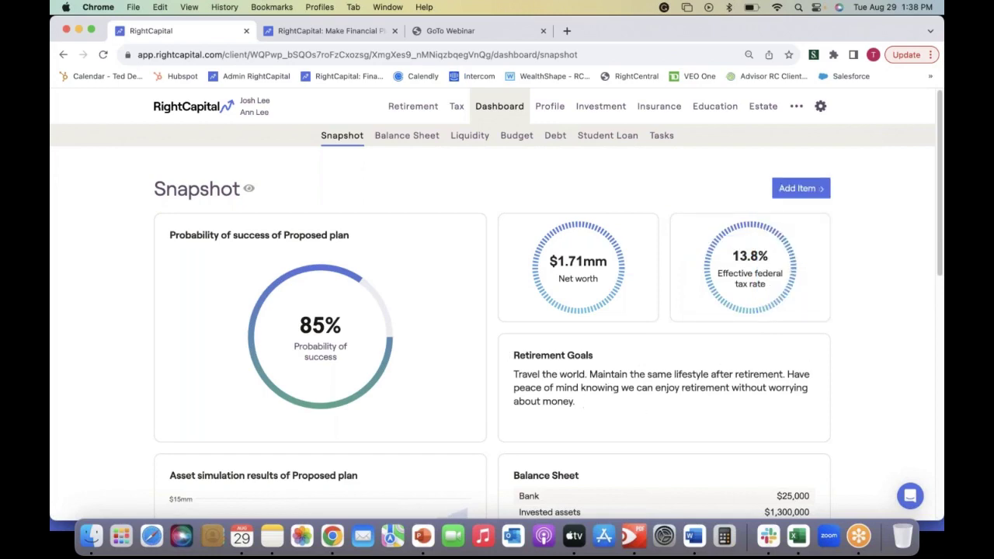
left_click_drag(940, 247, 919, 206)
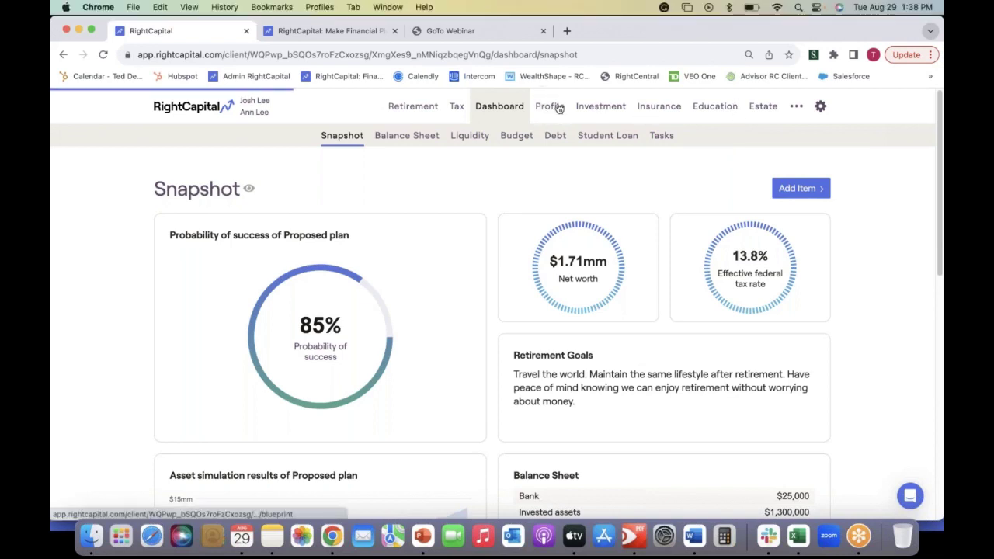
Step: Open the profile blueprint and review the couple's net worth diagram of individually and jointly held accounts, property, loans and insurance
left_click(558, 107)
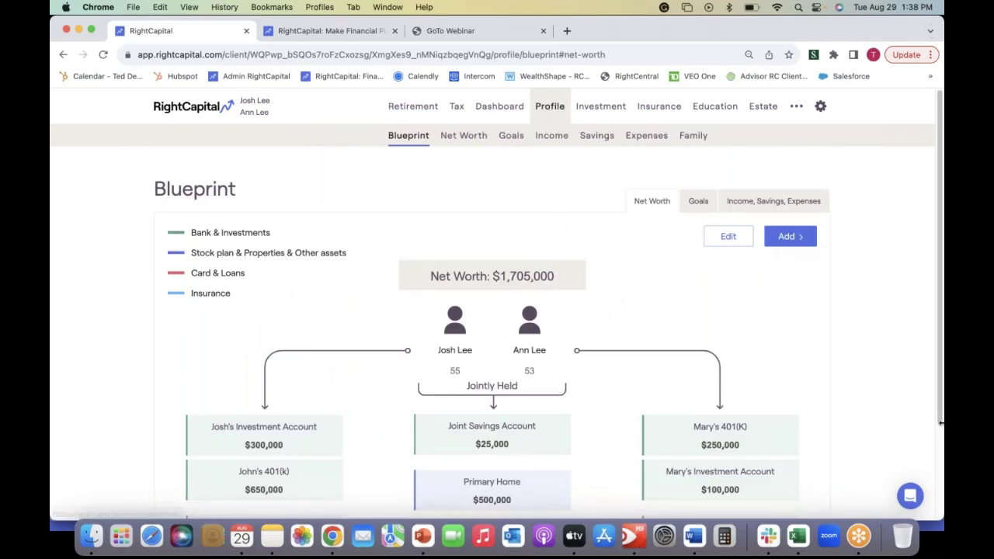
left_click_drag(939, 418, 943, 535)
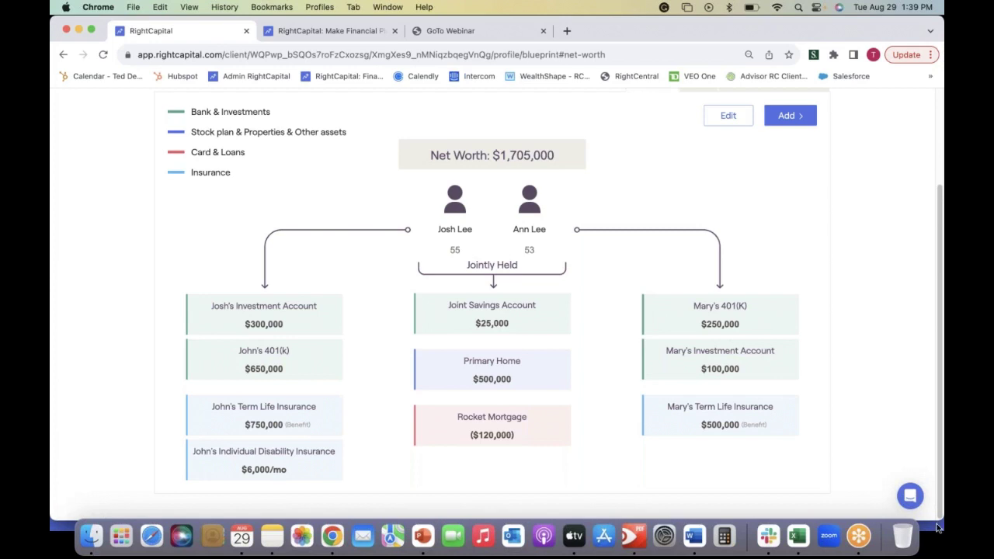
scroll(943, 327, "up", 1)
scroll(943, 327, "up", 3)
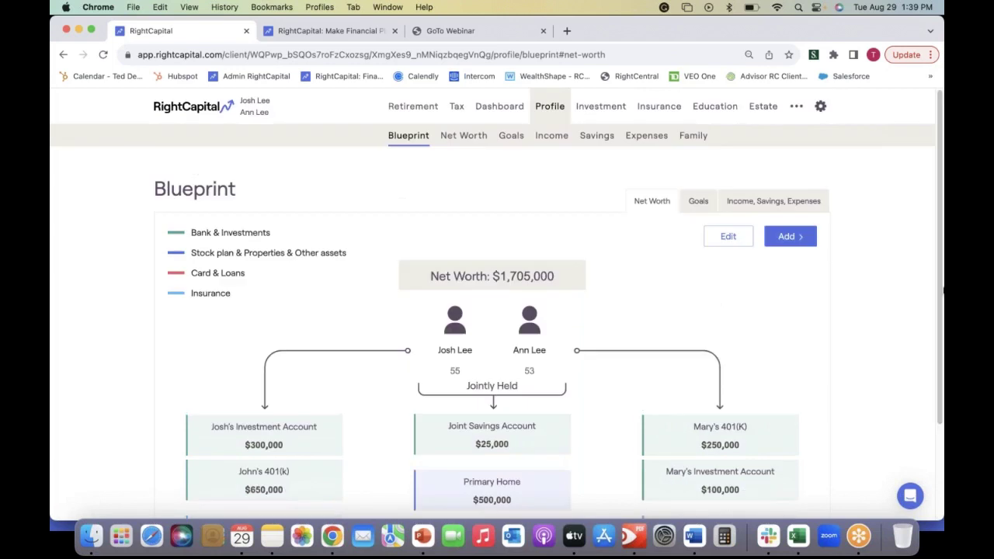
Step: View the blueprint's goals timeline and check the retirement monthly expense details without changing them
left_click(699, 202)
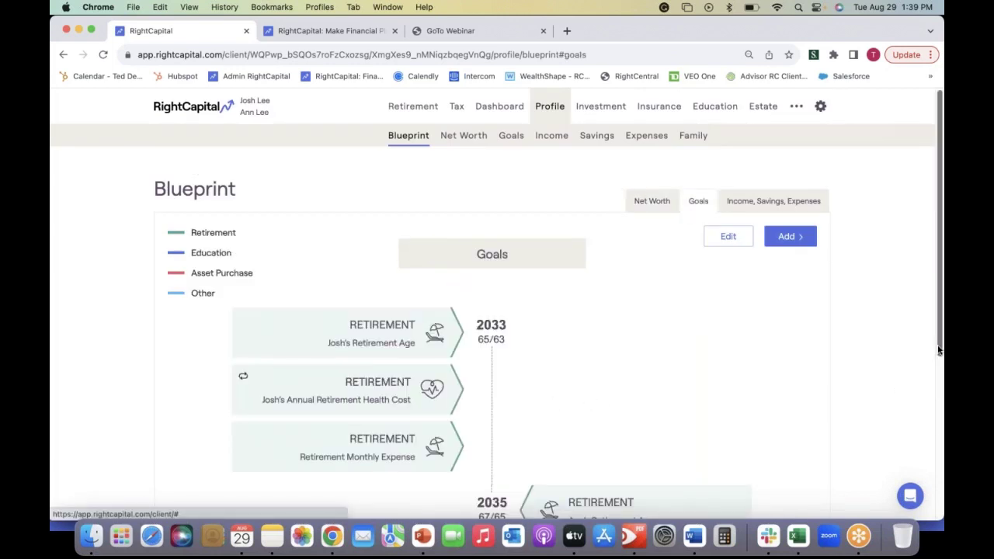
scroll(914, 380, "down", 5)
scroll(923, 482, "down", 2)
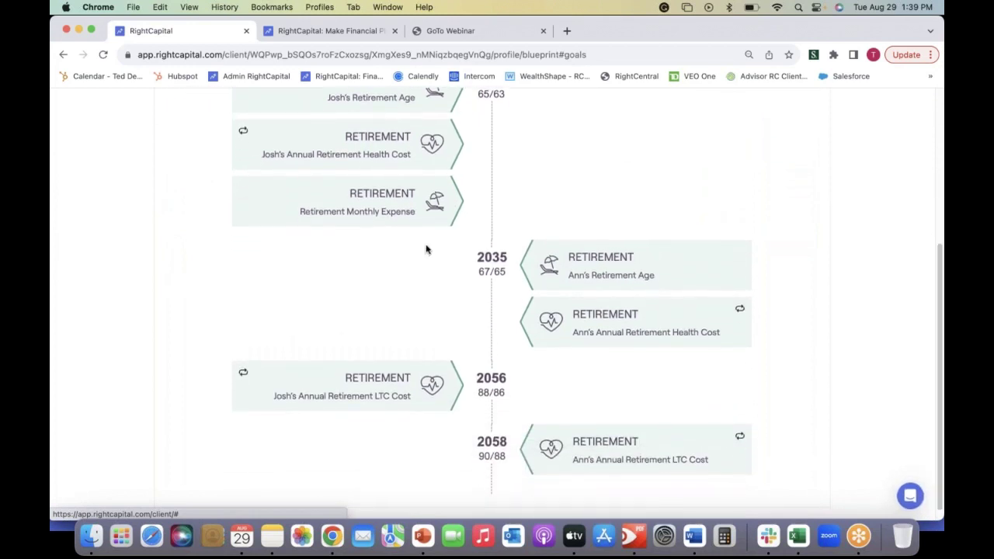
left_click(383, 212)
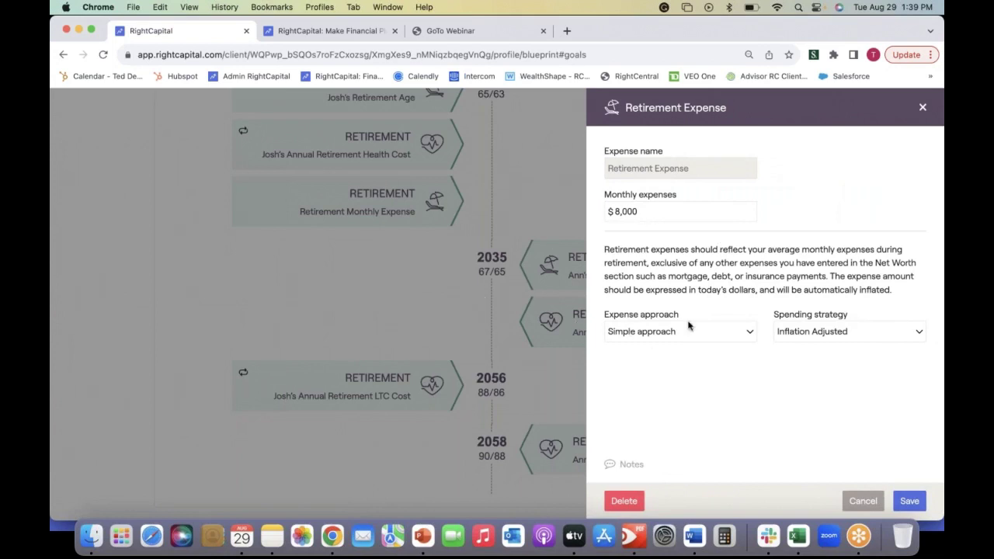
left_click(862, 502)
scroll(868, 195, "up", 3)
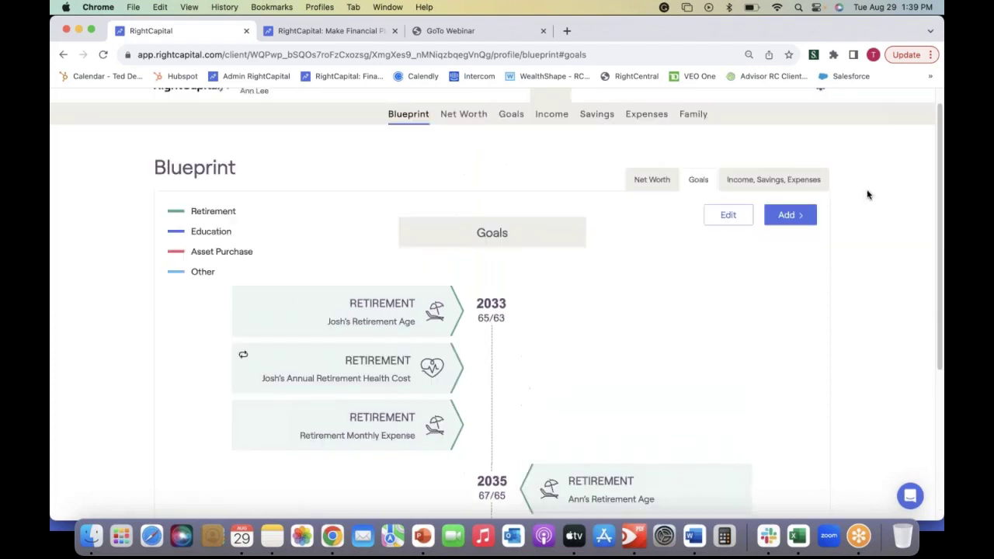
Step: View the blueprint's income, savings and expenses for each spouse
left_click(780, 180)
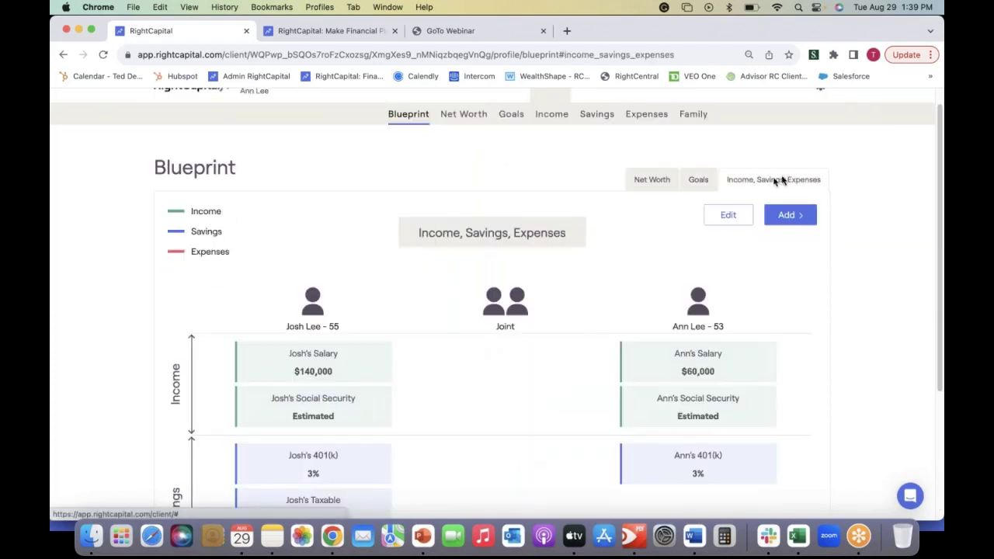
left_click_drag(936, 342, 919, 279)
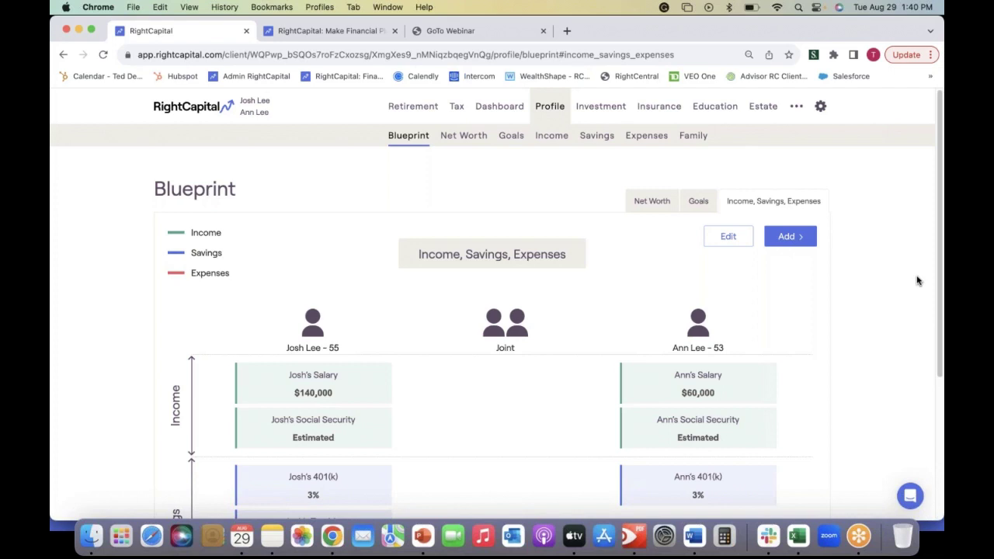
Step: Switch to the slide presentation and advance to the "Why RightCapital" slide
key("super+Tab")
key("super+Tab")
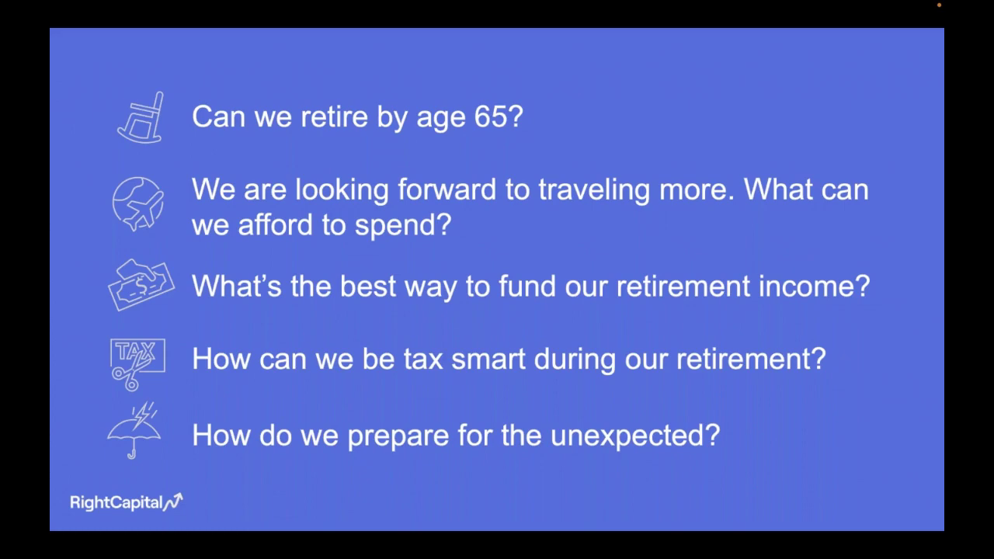
key("Right")
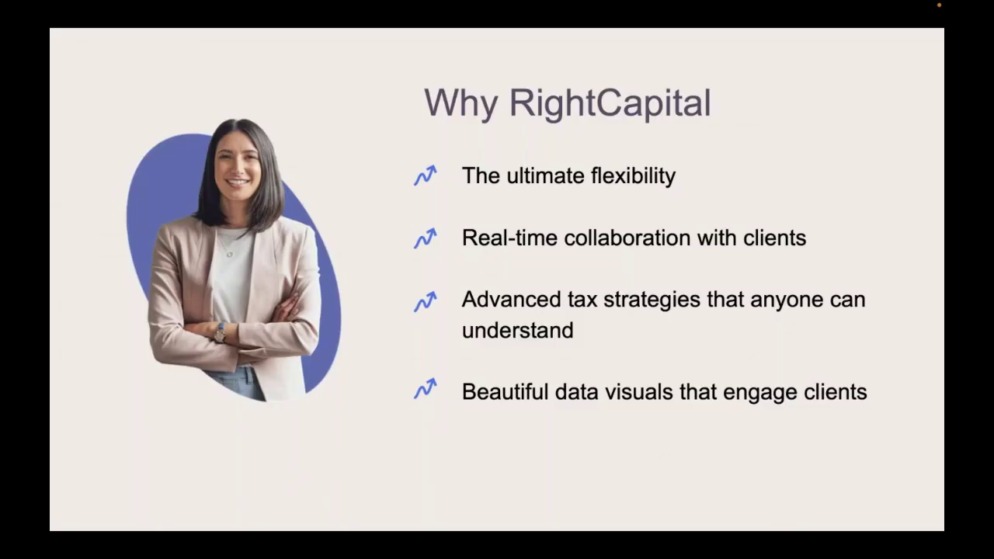